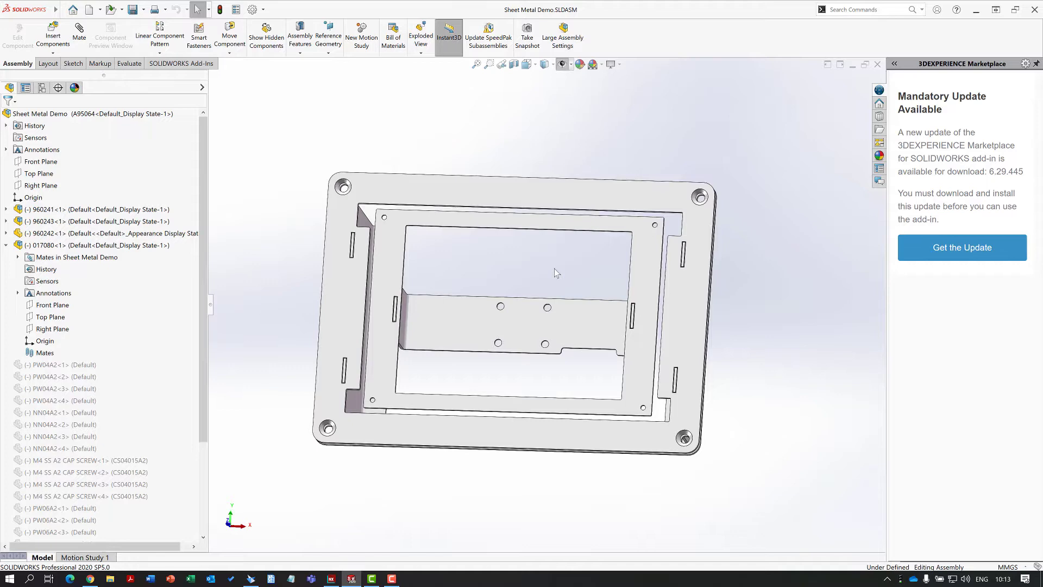
- Inspect bracket 960166_2 in the Sheet Metal Demo assembly and its features, then close the assembly
middle_click_drag(549, 269, 540, 261)
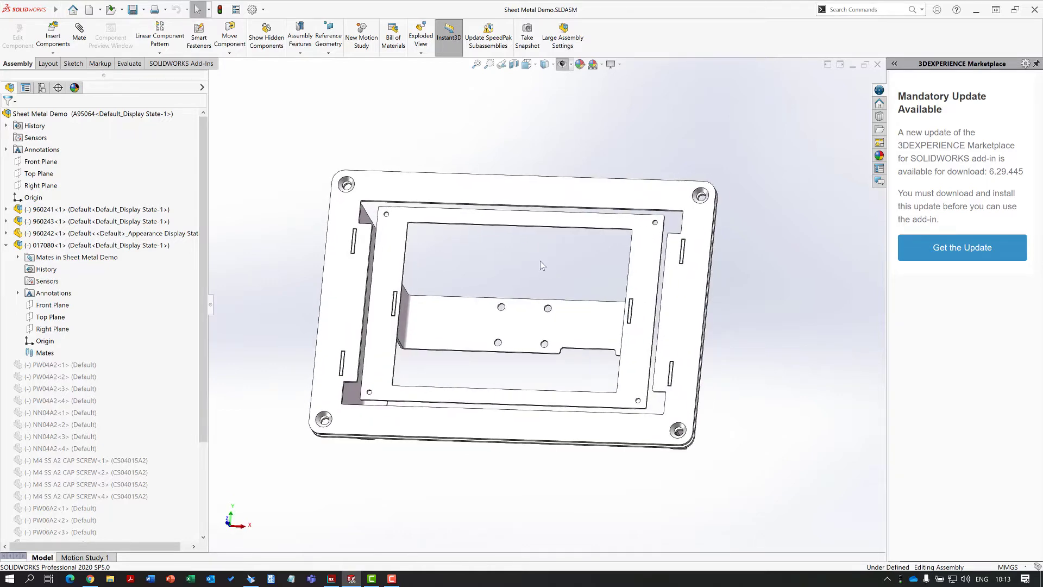
mouse_move(540, 261)
middle_mouse_down()
mouse_move(533, 278)
mouse_move(545, 268)
middle_mouse_up()
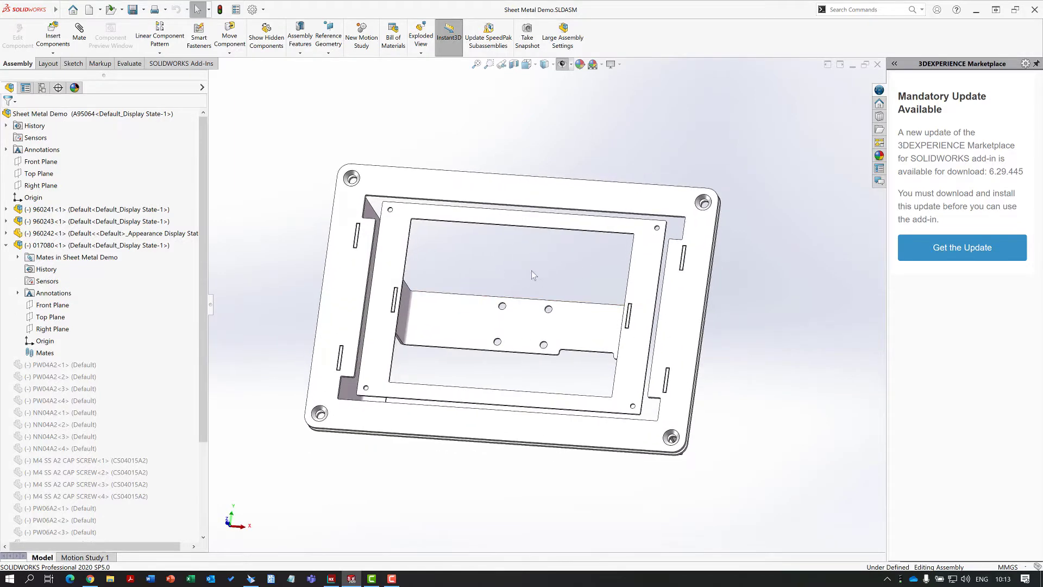
left_click(533, 314)
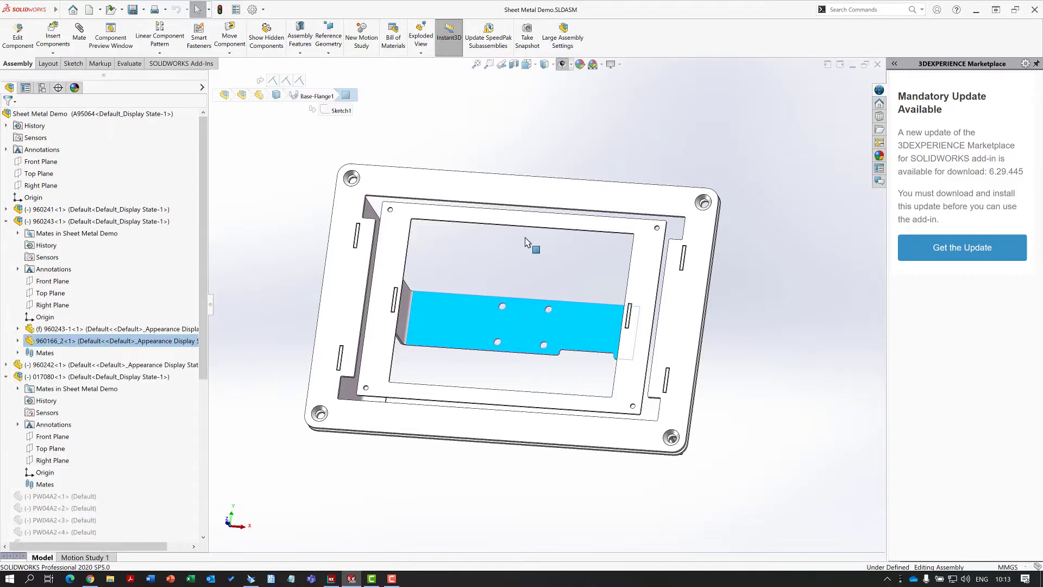
left_click(17, 341)
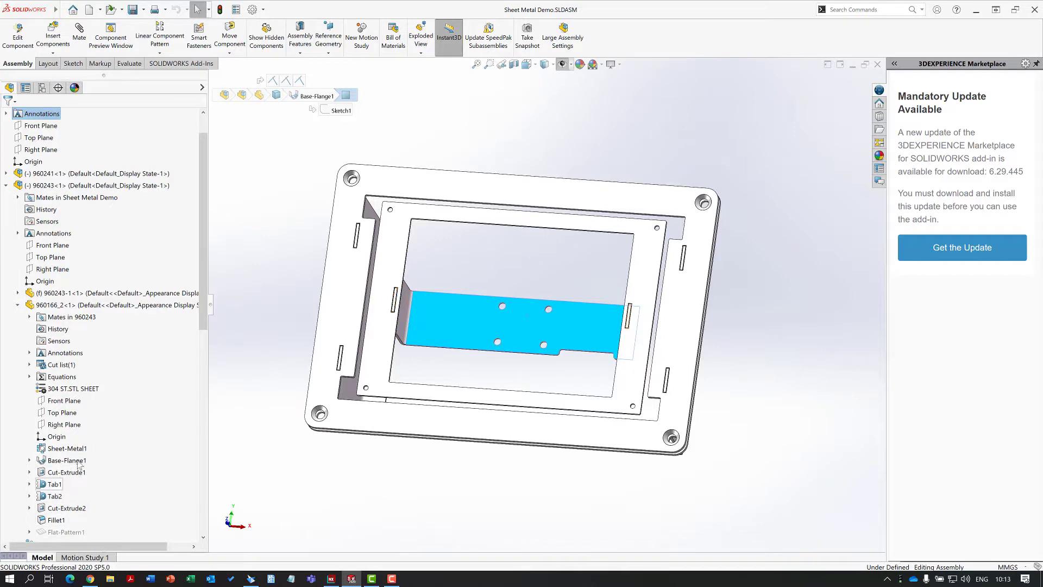
left_click(530, 259)
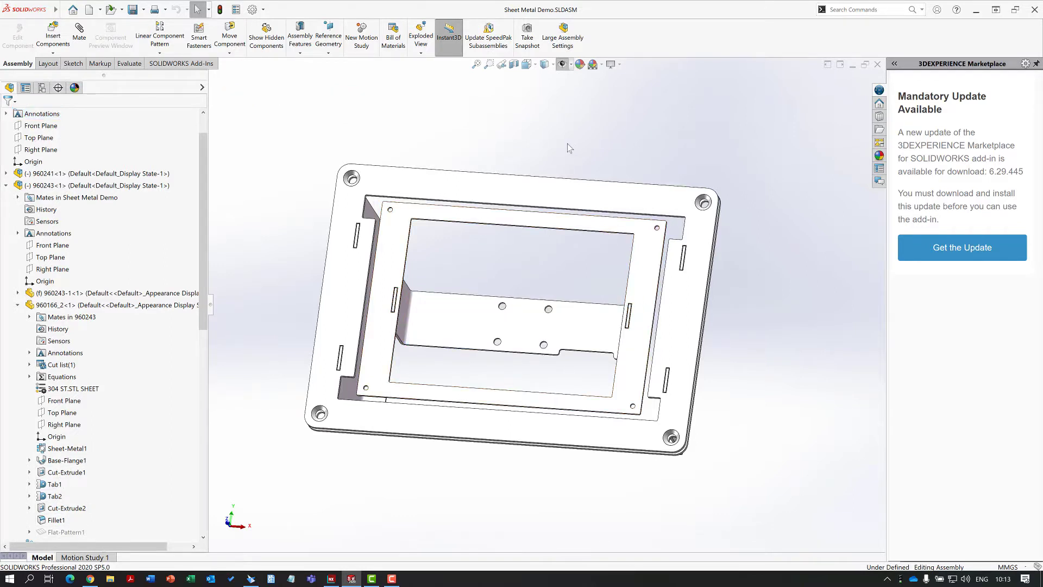
left_click(878, 64)
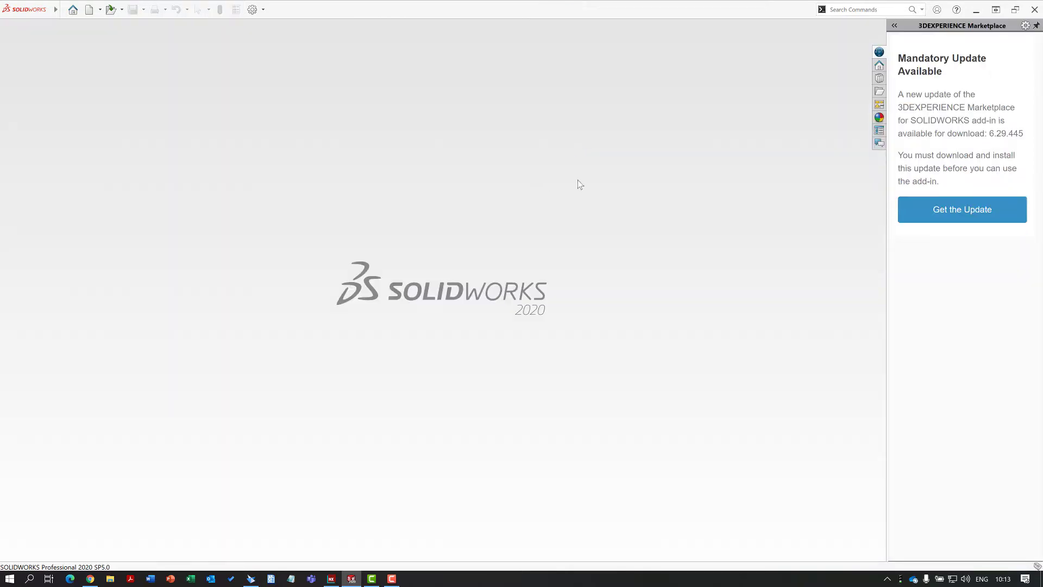
- Import Sheet Metal Demo.SLDASM from the Solid Works Sheet Metal folder using the OnePLM assembly template
left_click(252, 578)
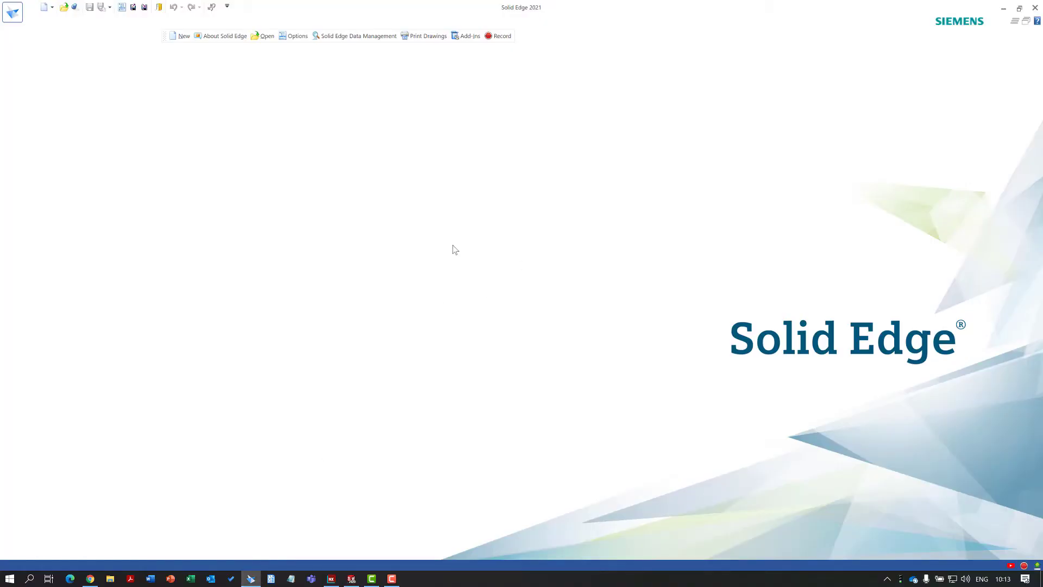
left_click(264, 36)
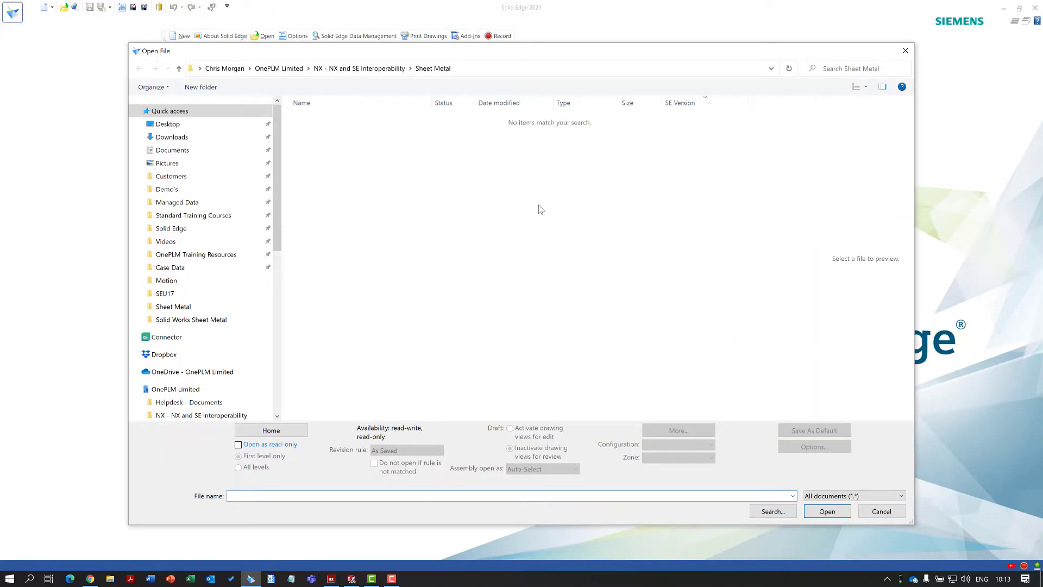
left_click(383, 69)
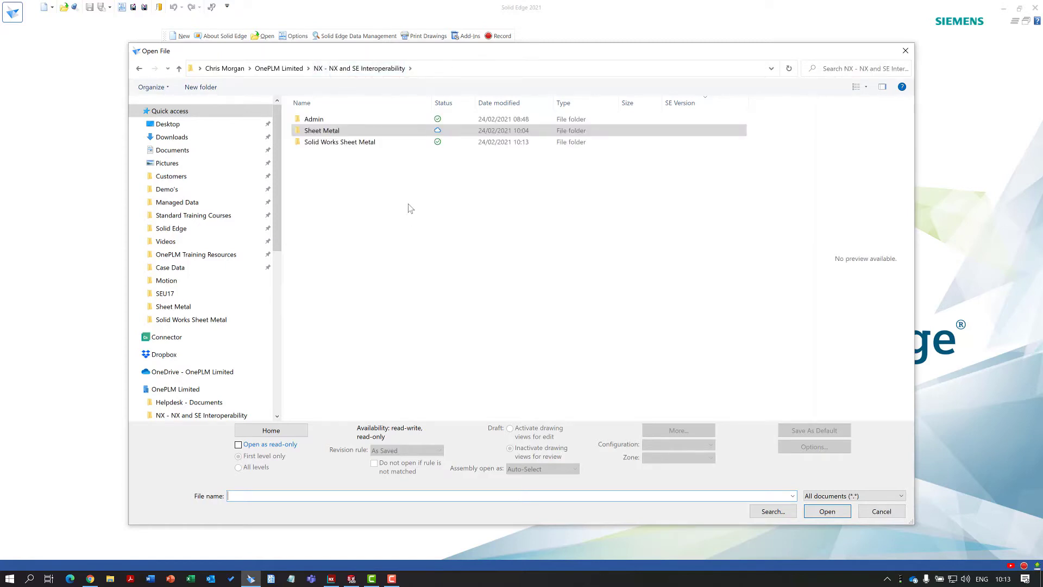
left_click(354, 143)
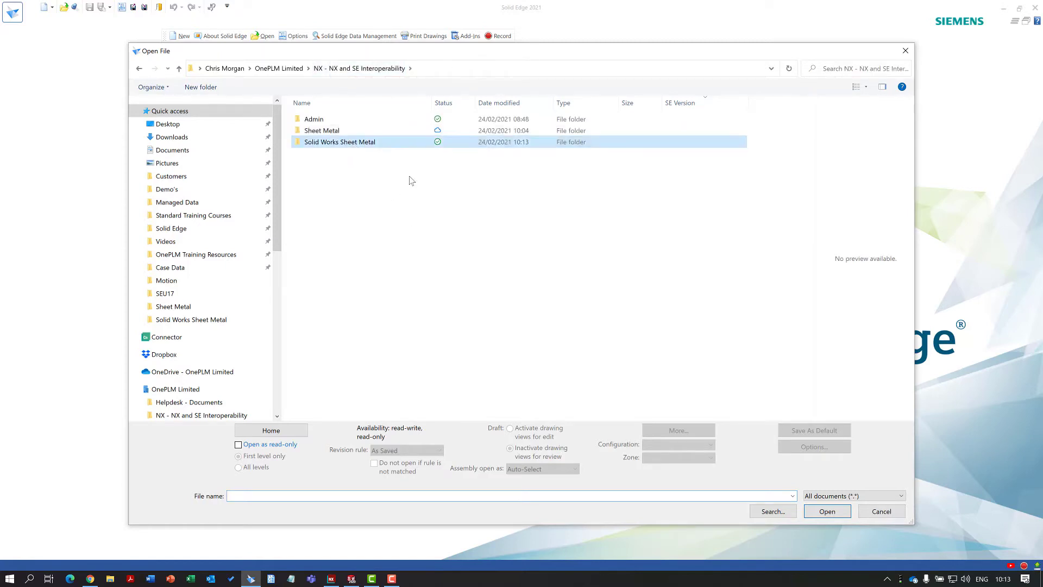
double_click(336, 143)
left_click(337, 280)
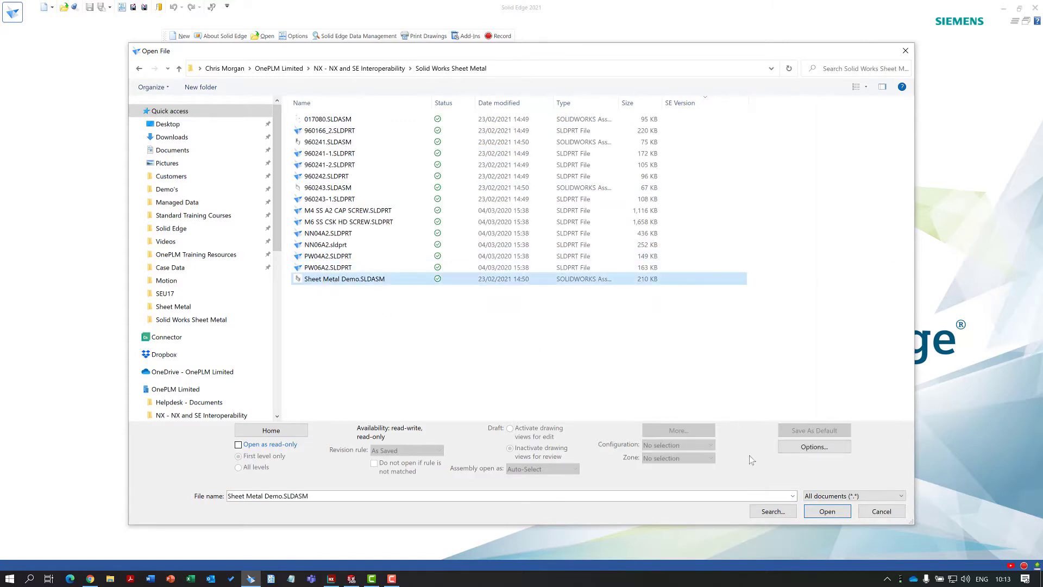
left_click(827, 511)
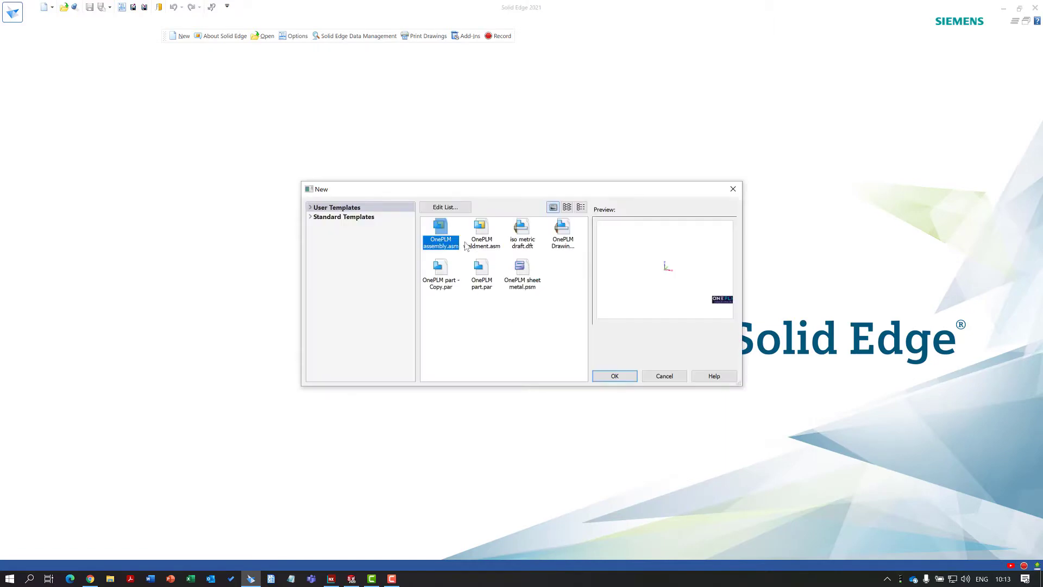
left_click(598, 376)
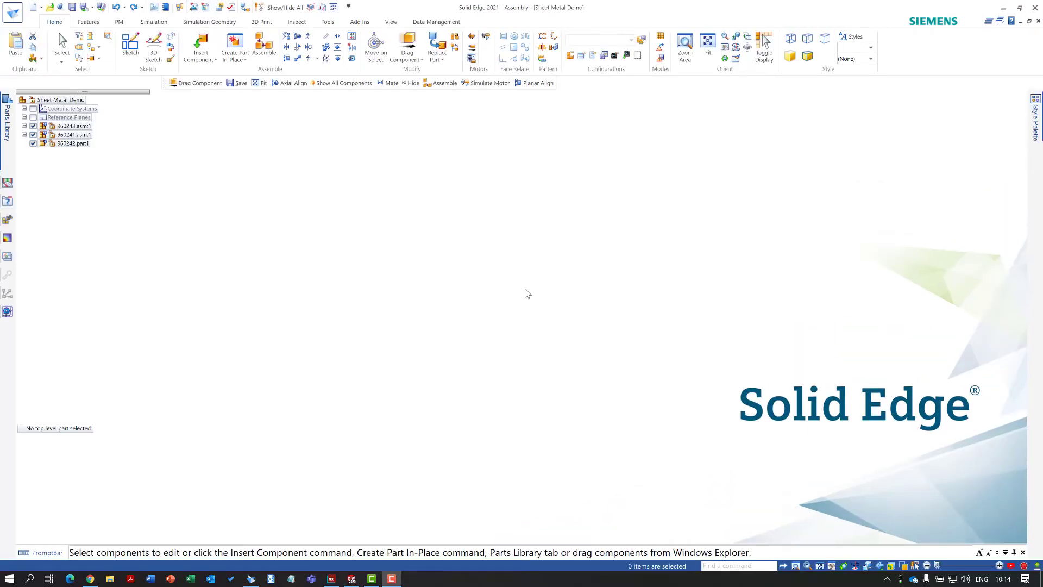
- Save the assembly and all its parts with assigned file names to the Sheet Metal folder as ONEPLM02460_P1.asm
middle_click_drag(539, 294, 551, 314)
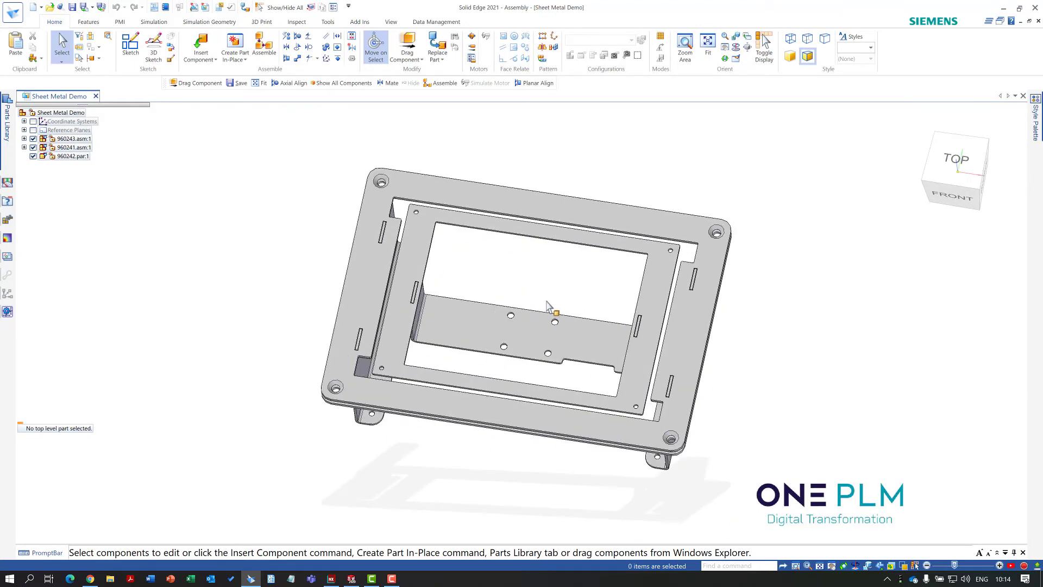
key("ctrl+s")
left_click(283, 272)
left_click(300, 213)
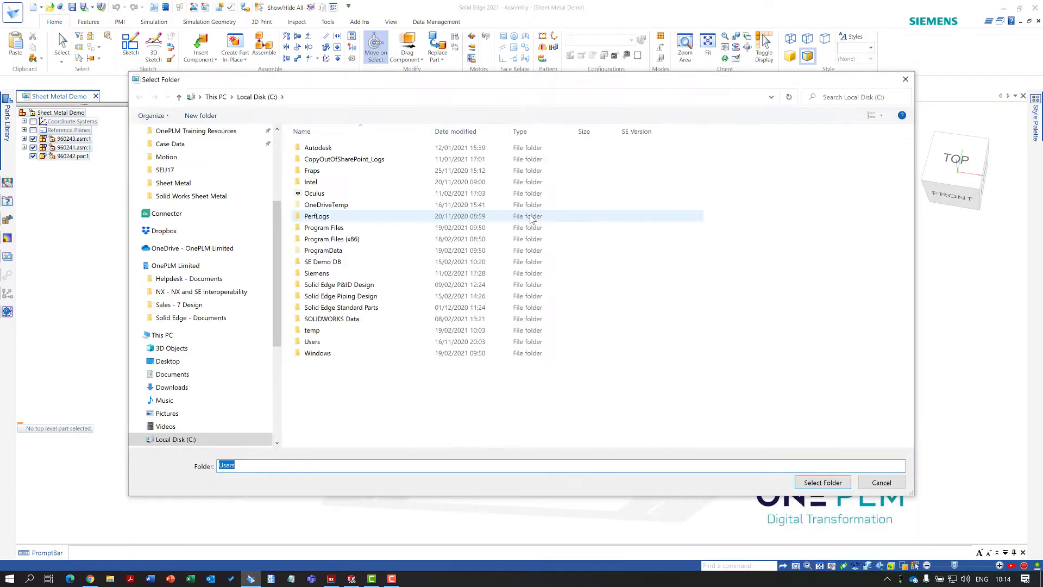
left_click(201, 292)
left_click(322, 159)
left_click(812, 483)
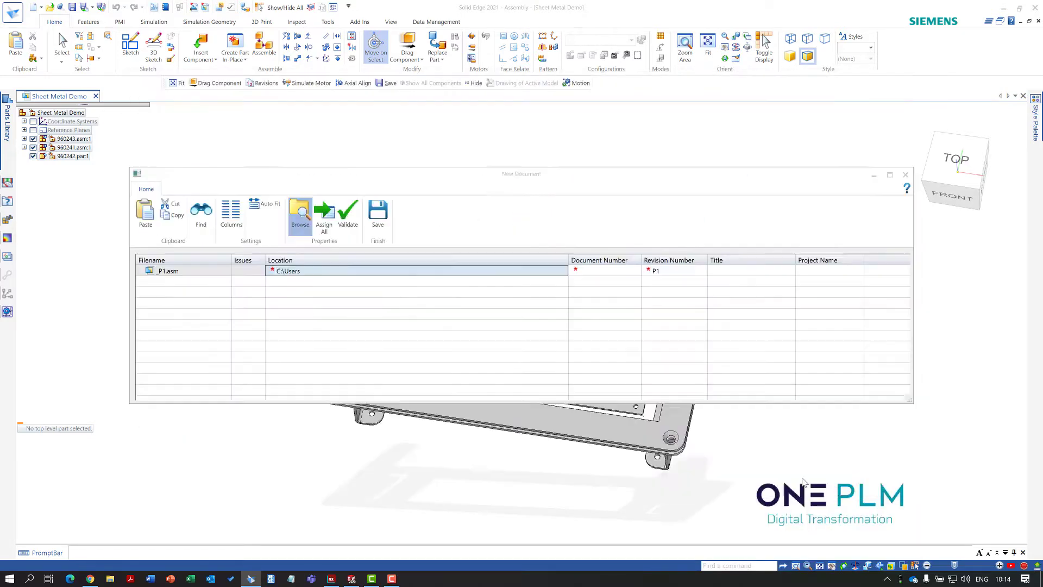
left_click(324, 215)
left_click(378, 213)
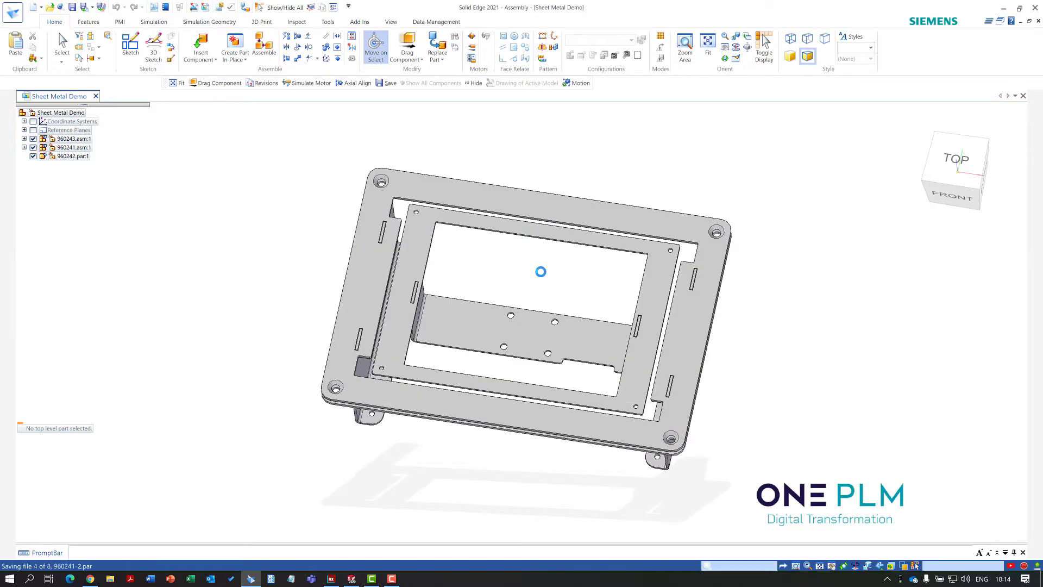
middle_click_drag(538, 263, 580, 335)
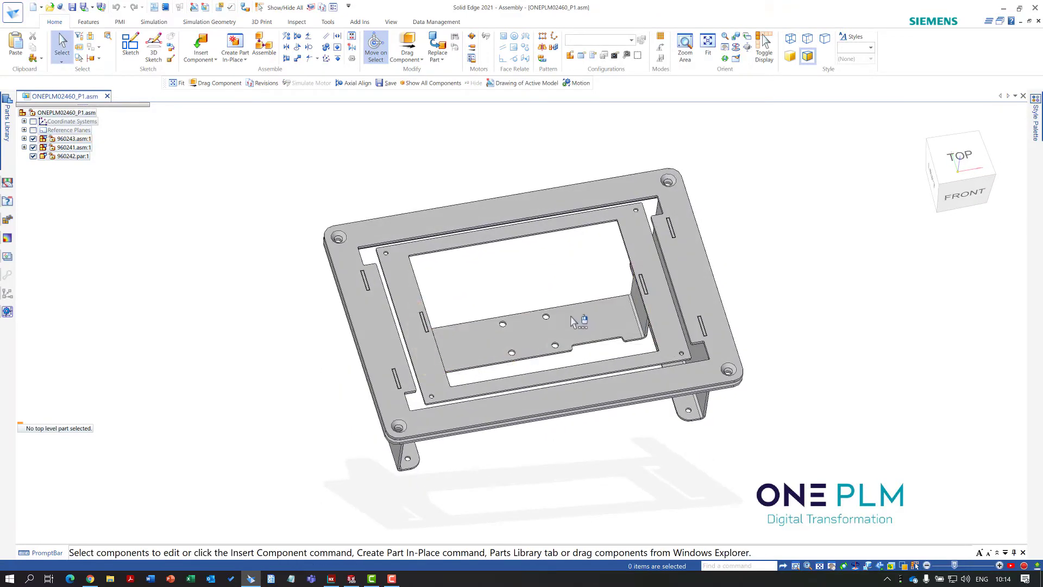
left_click(535, 330)
- Edit bracket 960166_2 in place, optimize it, and convert it to synchronous sheet metal from its base face
left_click(533, 325)
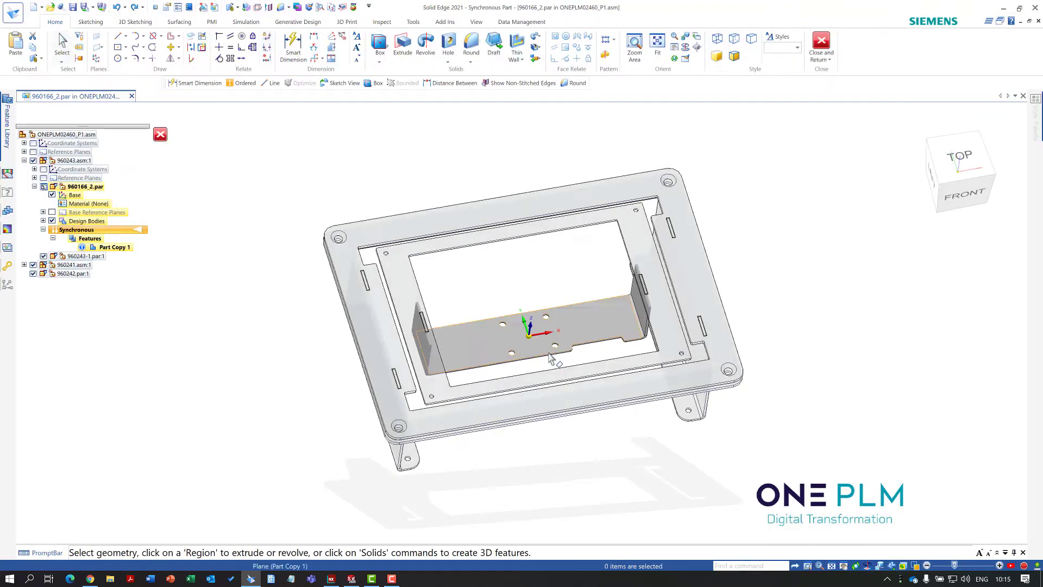
left_click(309, 7)
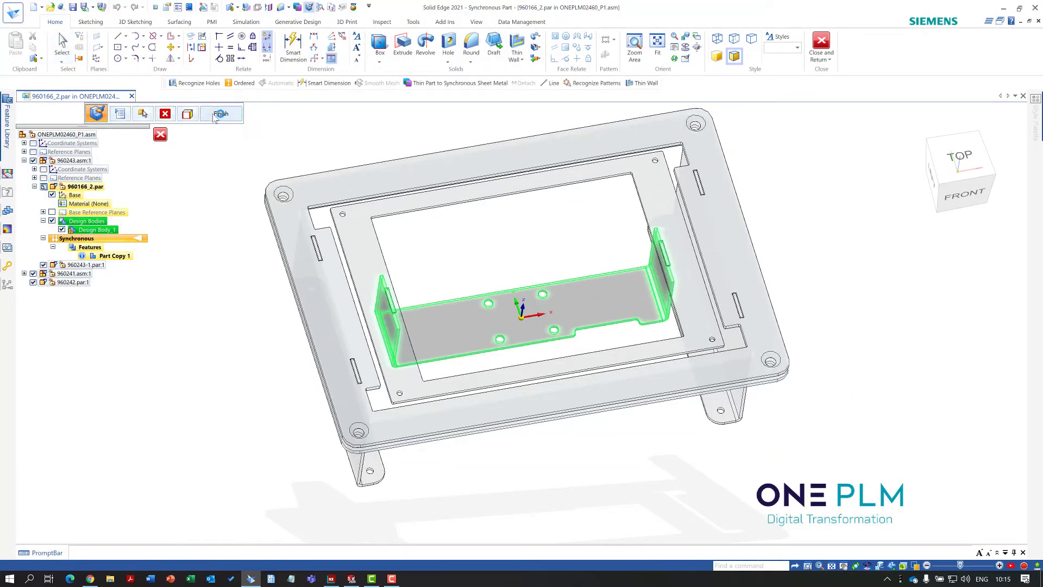
left_click(220, 114)
left_click(567, 409)
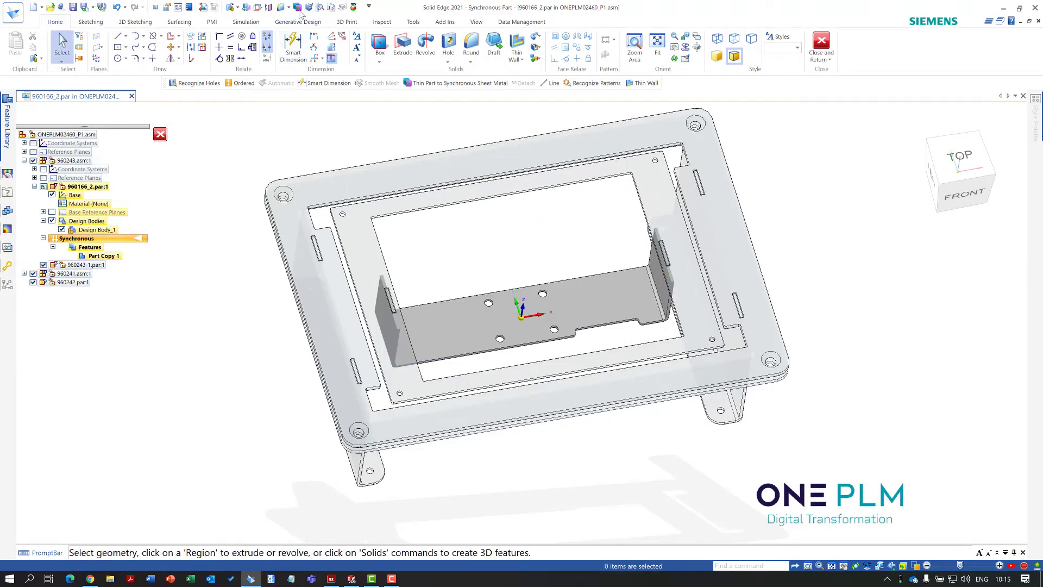
left_click(481, 322)
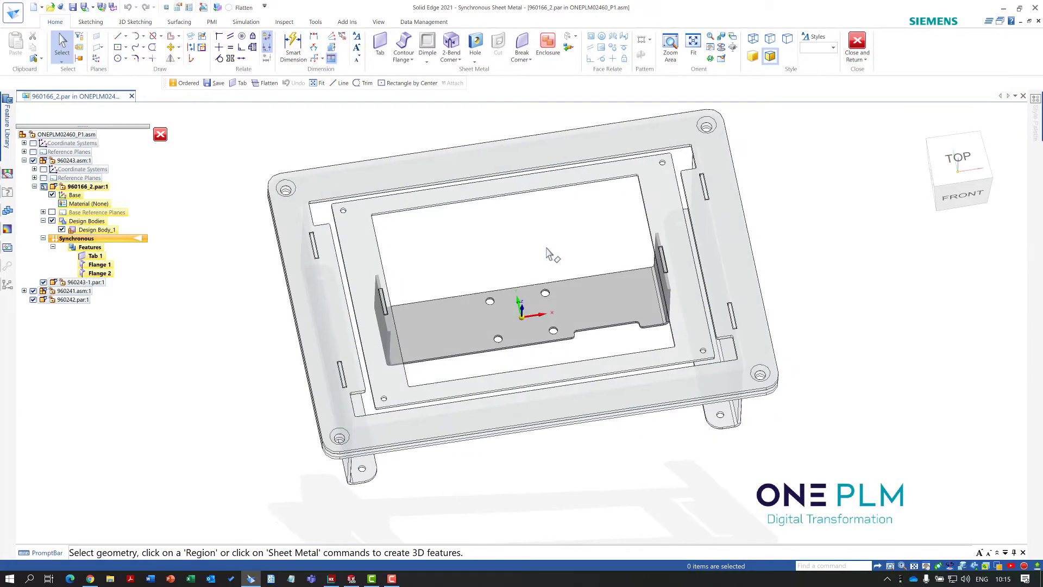
- Drag the notch's edge face upward into the tab to deepen the notch
scroll(549, 254, "up", 3)
scroll(601, 367, "up", 5)
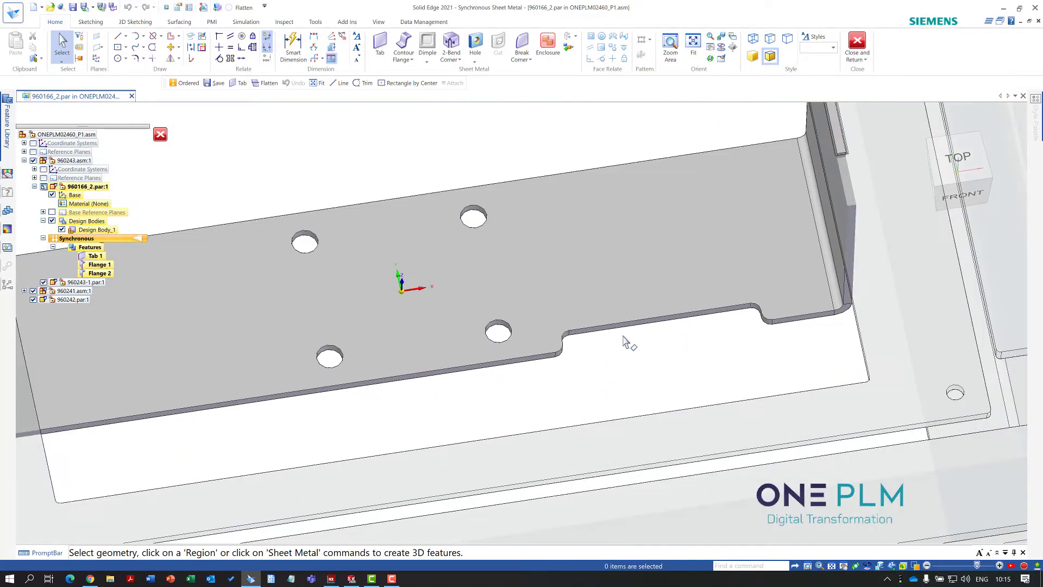
left_click(633, 325)
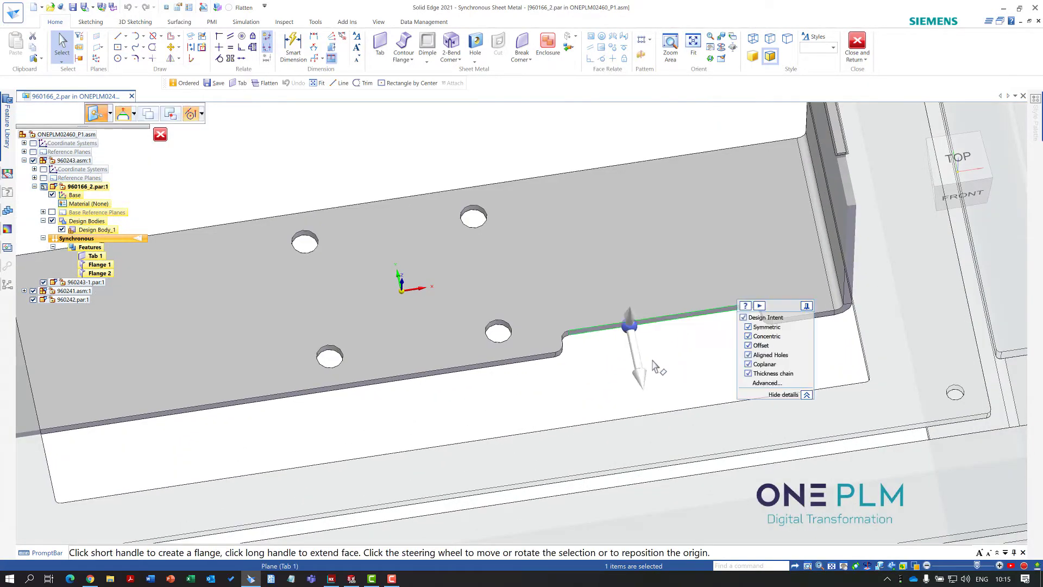
key("Escape")
left_click_drag(631, 329, 622, 296)
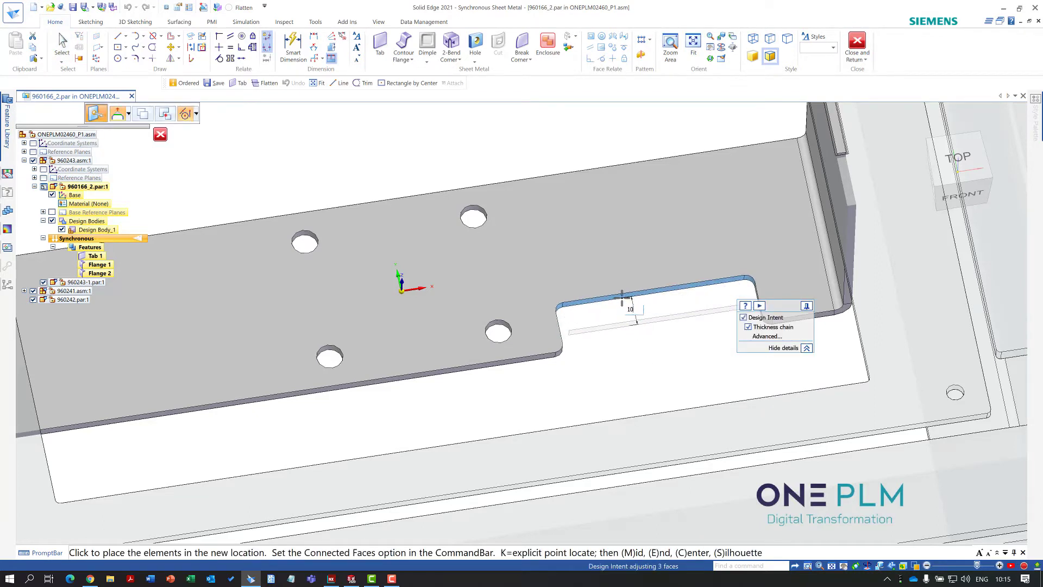
left_click(622, 297)
key("Escape")
- Close the in-place edit and return to the ONEPLM02460_P1 assembly
scroll(662, 300, "down", 2)
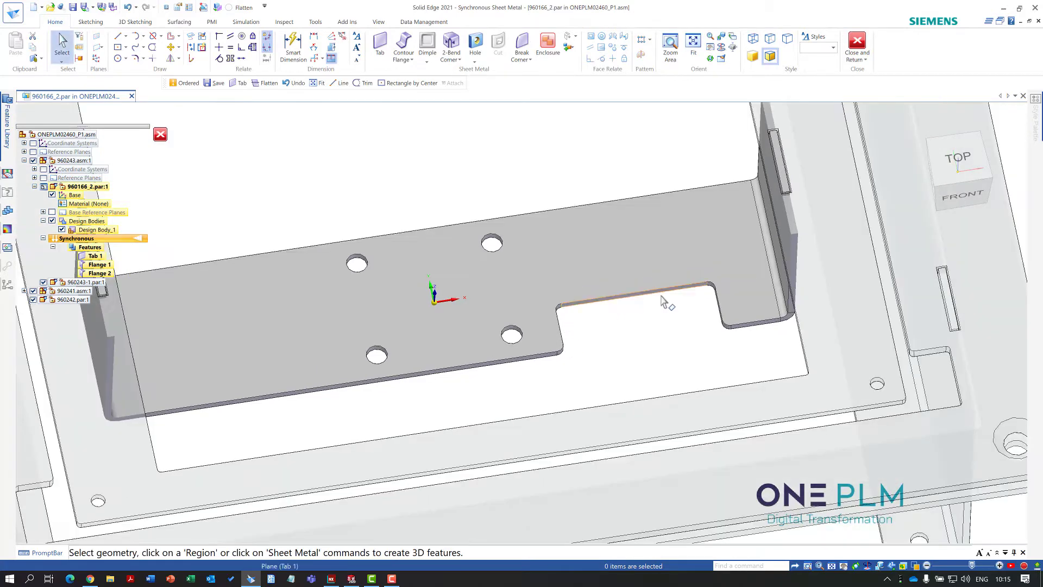
scroll(625, 326, "down", 2)
scroll(604, 343, "down", 1)
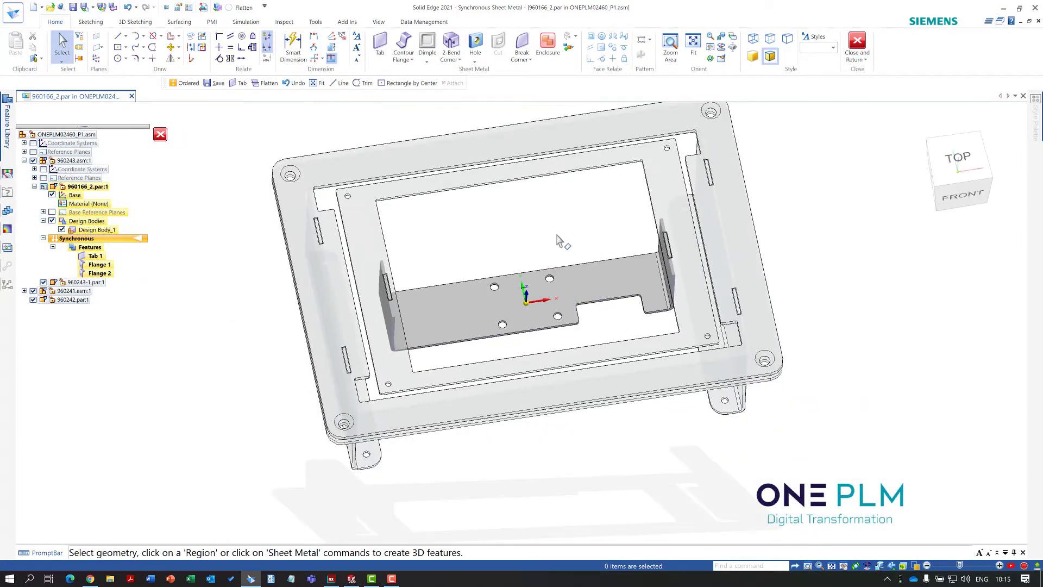
left_click(857, 44)
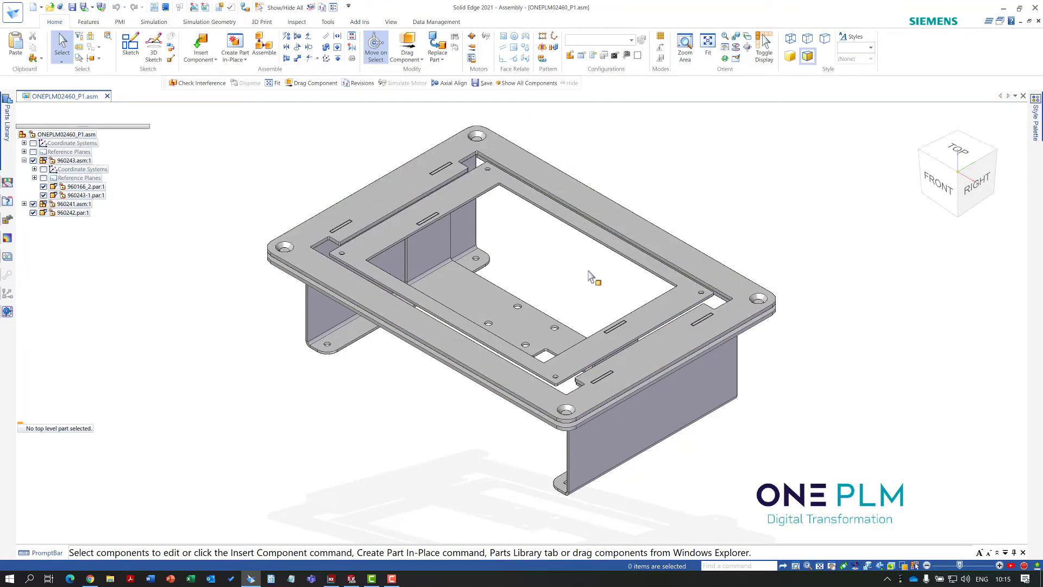
left_click(332, 578)
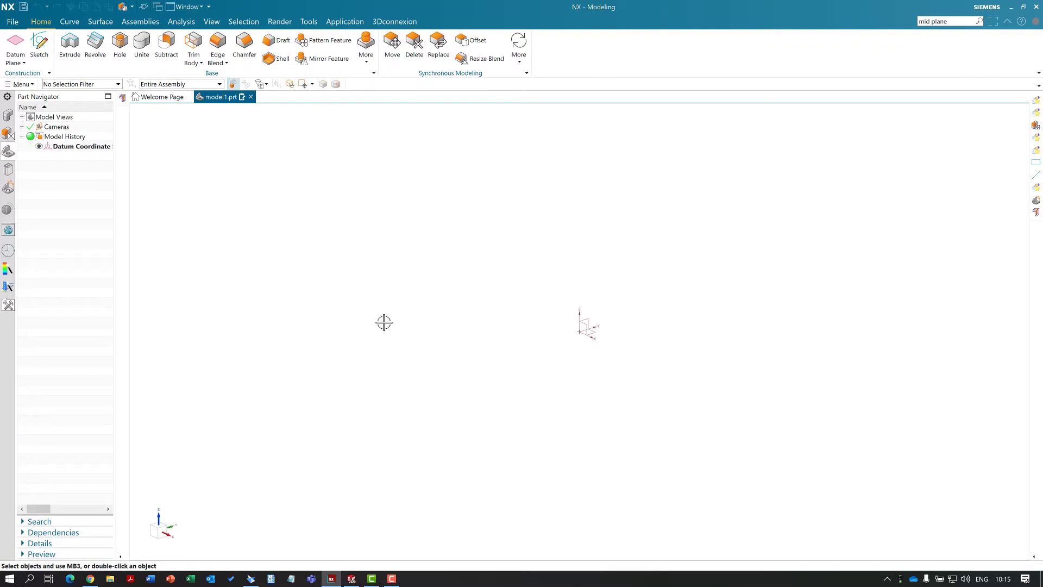
- Add ONEPLM02460_P1.asm as a component, choosing it with the Solid Edge Files filter
left_click(142, 22)
left_click(20, 44)
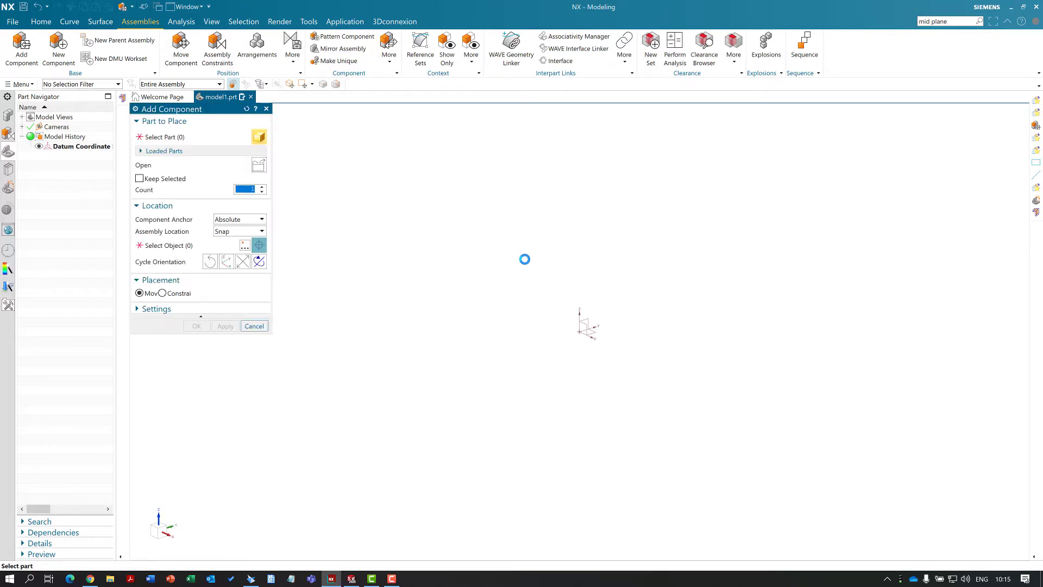
left_click(259, 166)
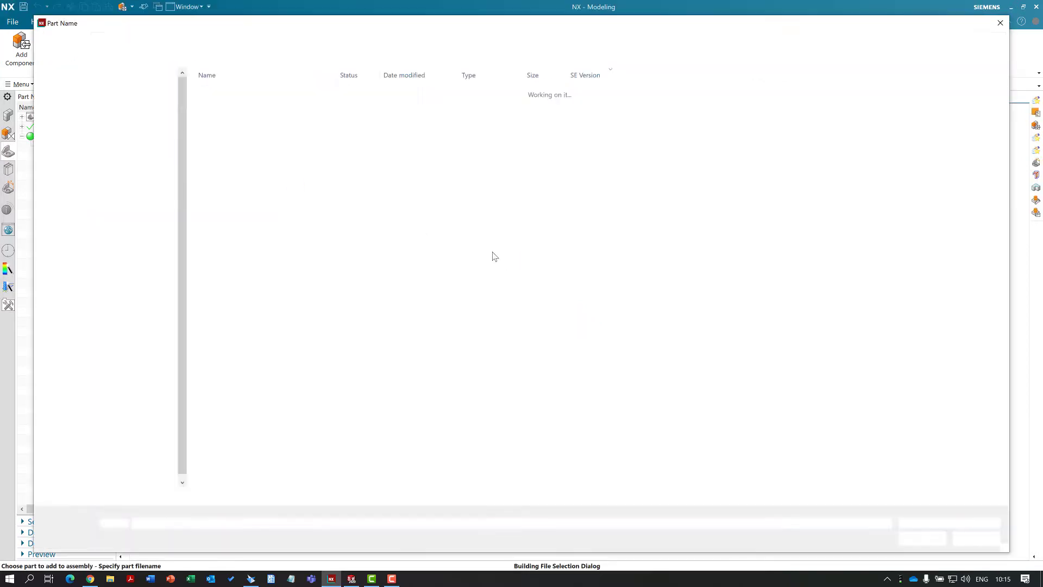
left_click(935, 523)
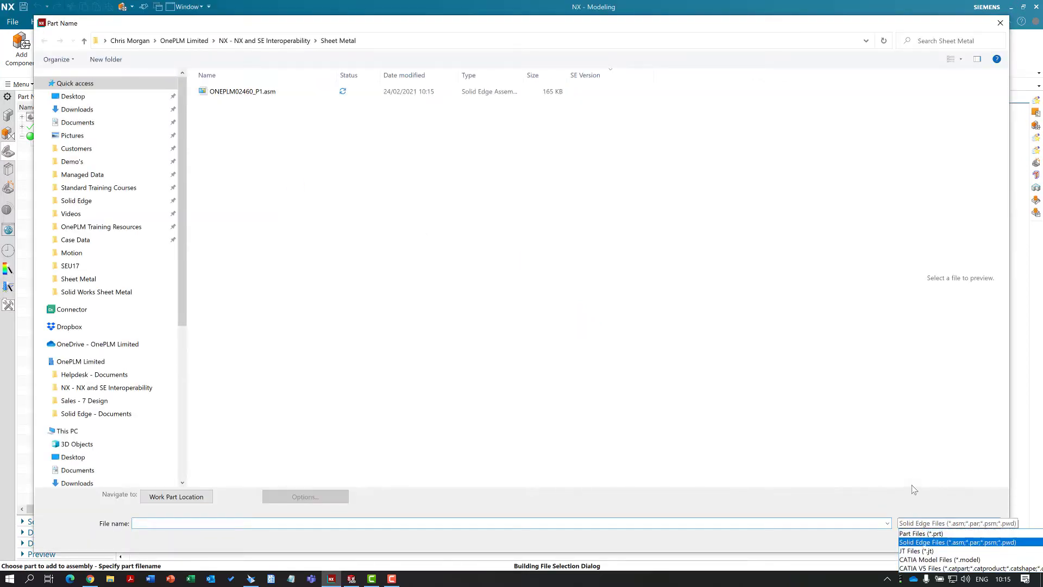
left_click(923, 543)
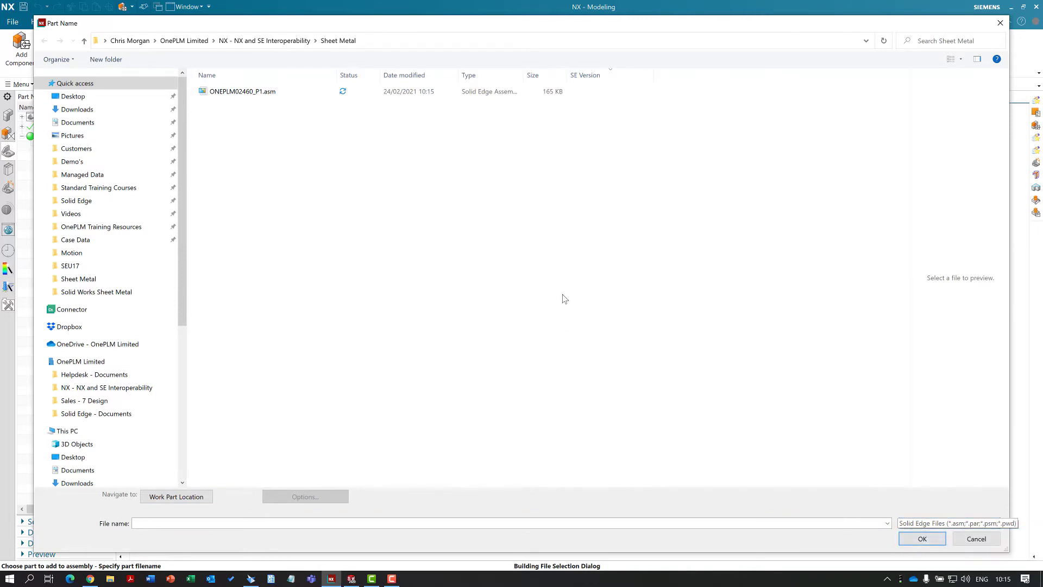
left_click(244, 93)
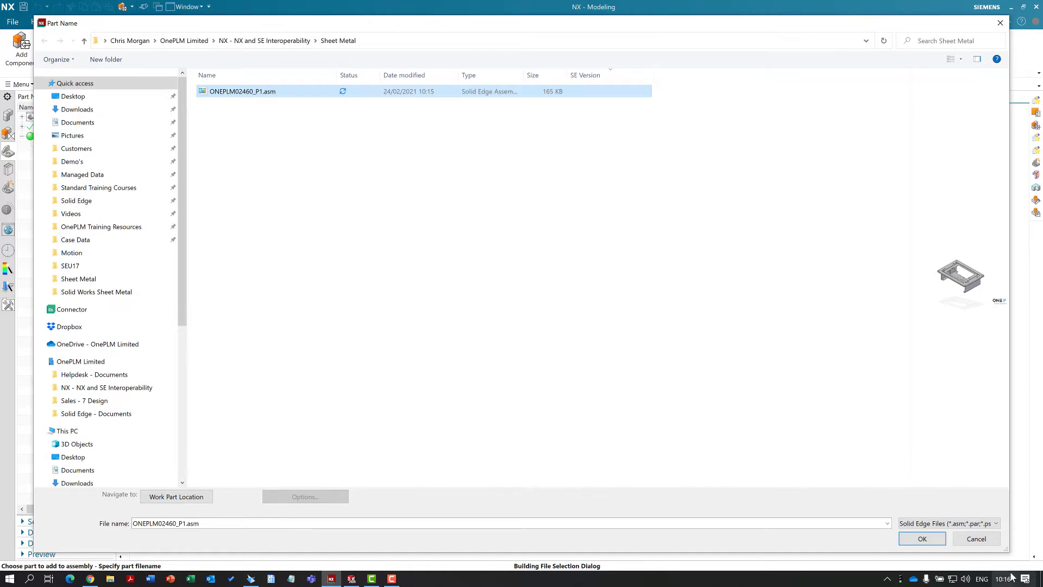
left_click(922, 538)
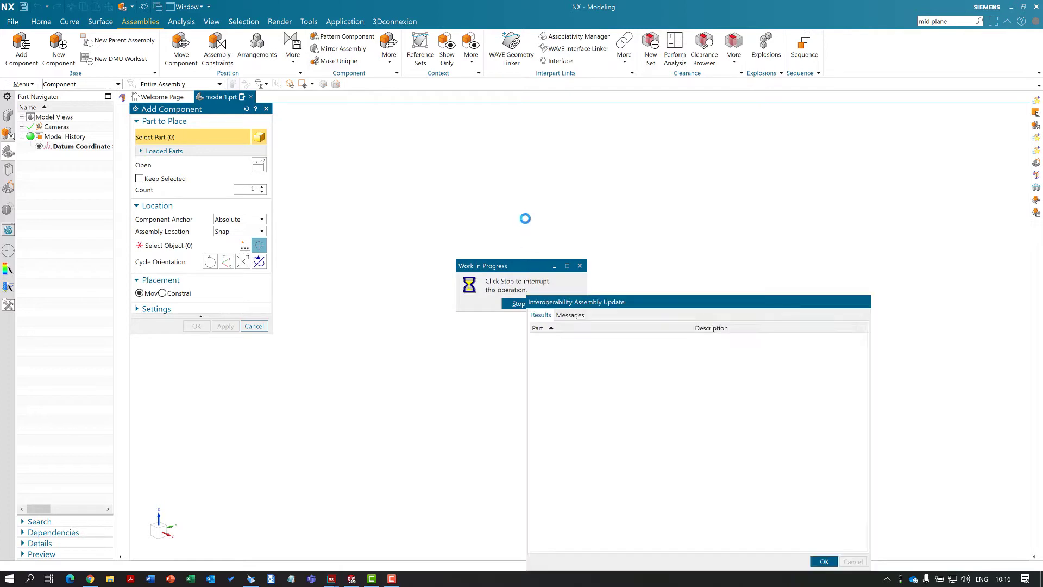
left_click_drag(746, 303, 701, 161)
left_click(781, 419)
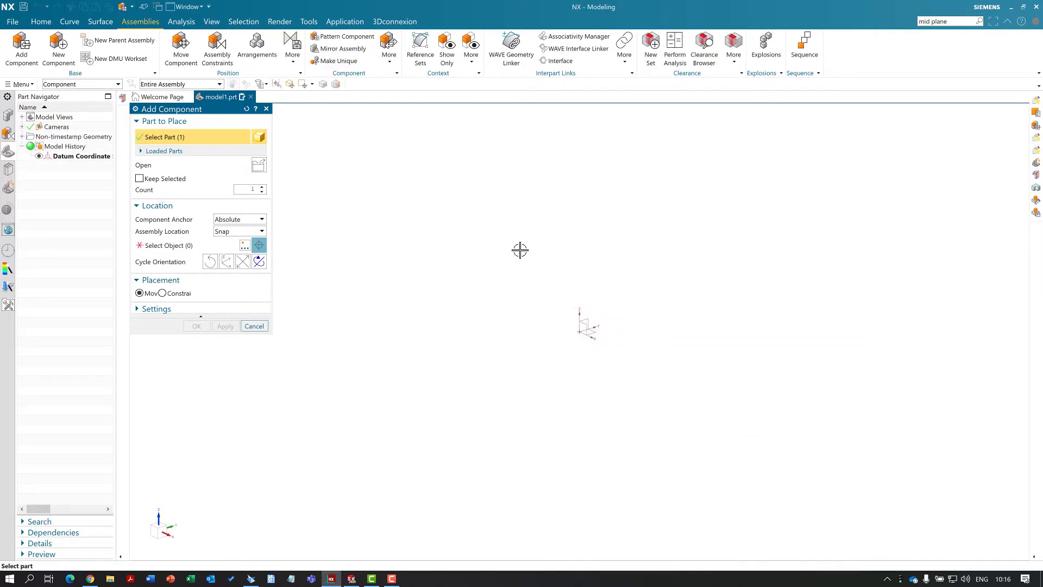
- Place the component at the datum origin and fix it there
left_click(169, 245)
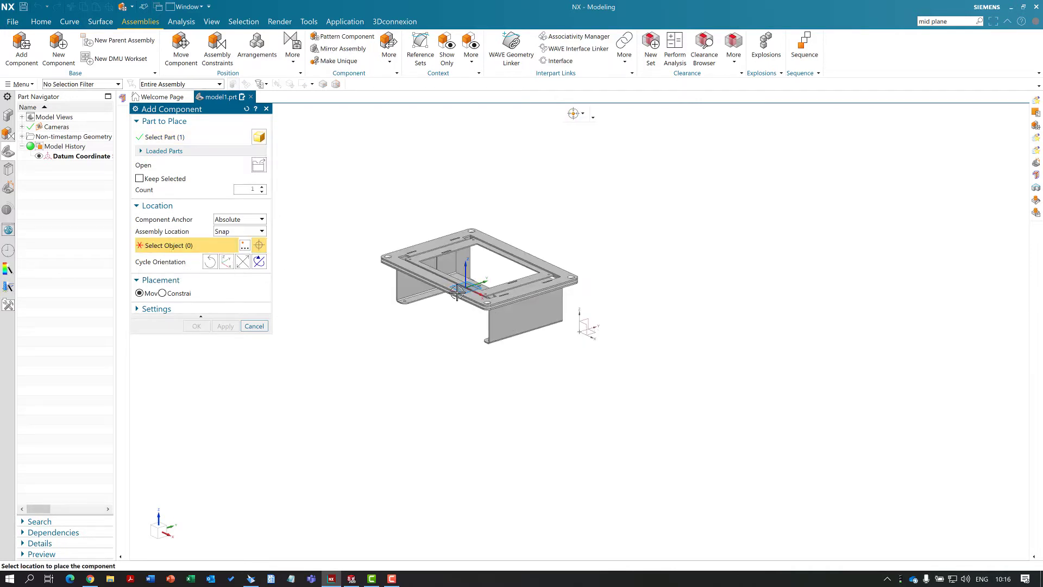
left_click(567, 337)
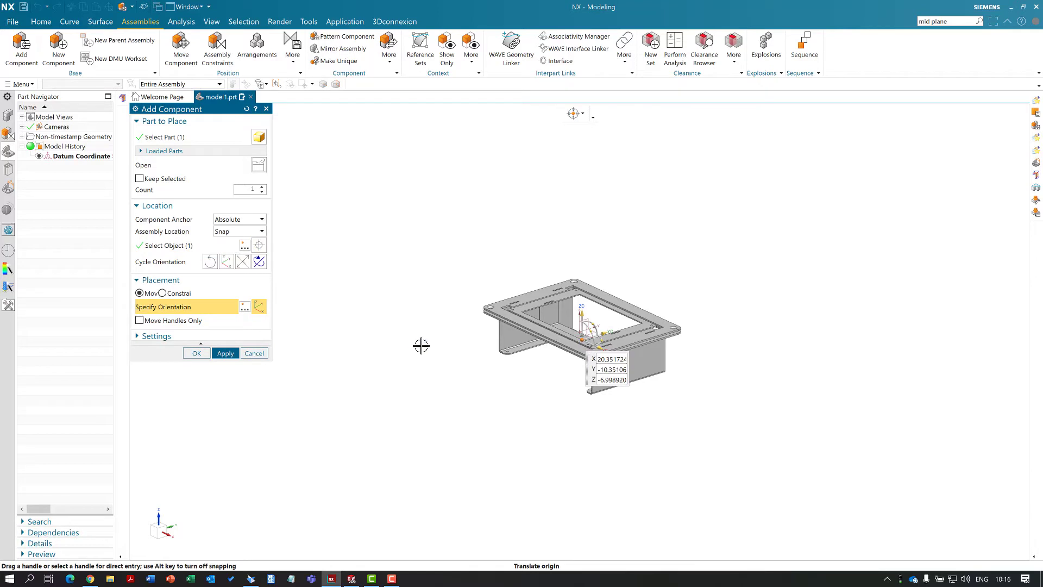
left_click(197, 354)
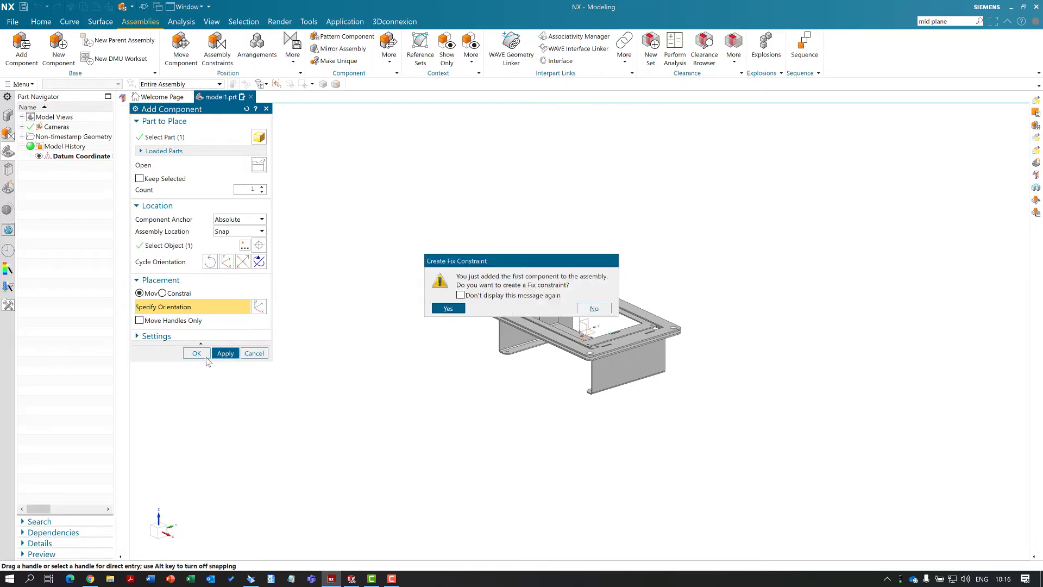
left_click(448, 308)
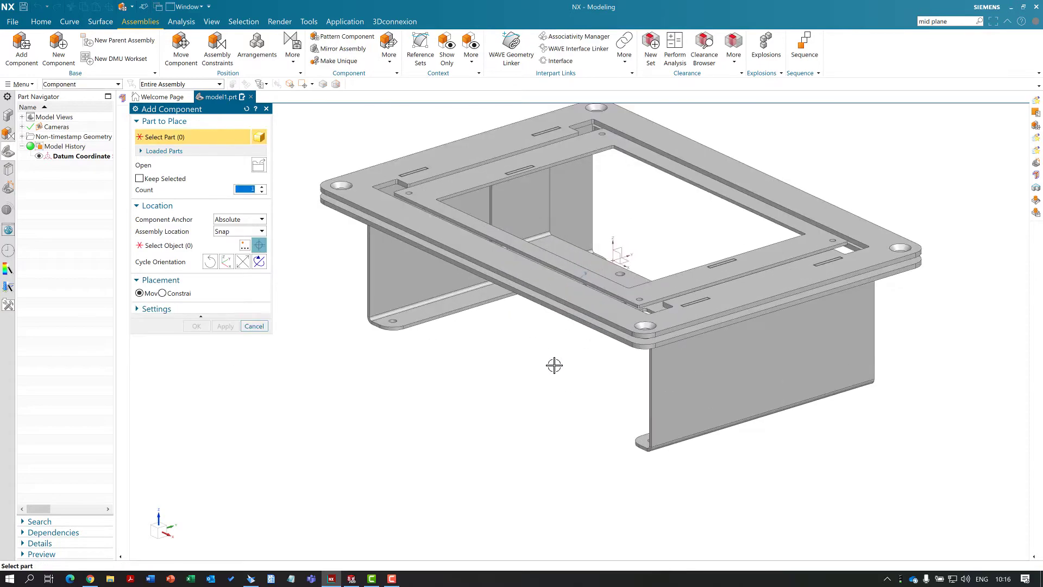
middle_click_drag(605, 306, 622, 361)
scroll(603, 310, "up", 4)
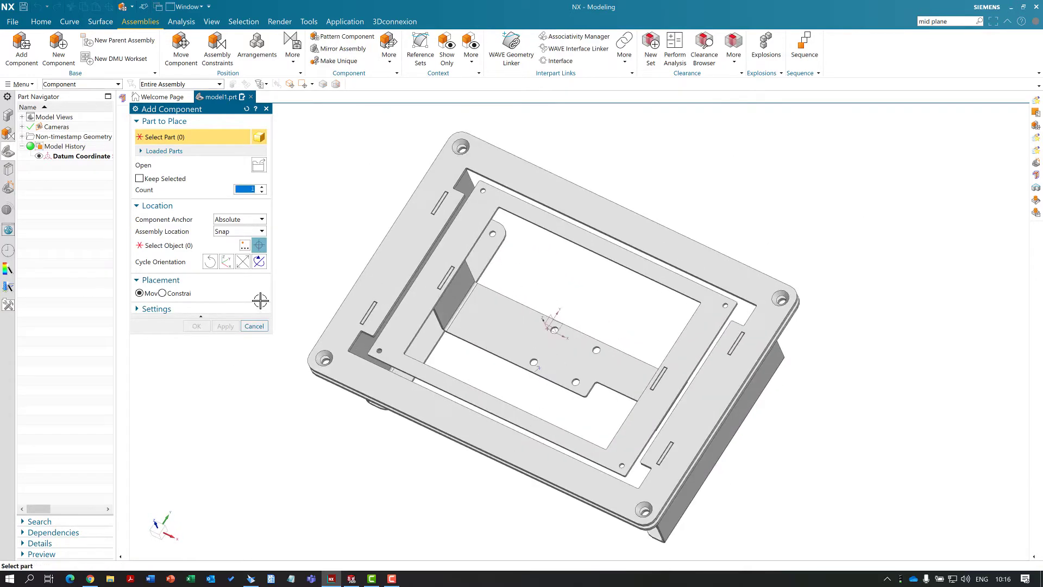
left_click(254, 325)
scroll(577, 280, "up", 3)
middle_click_drag(580, 285, 595, 278)
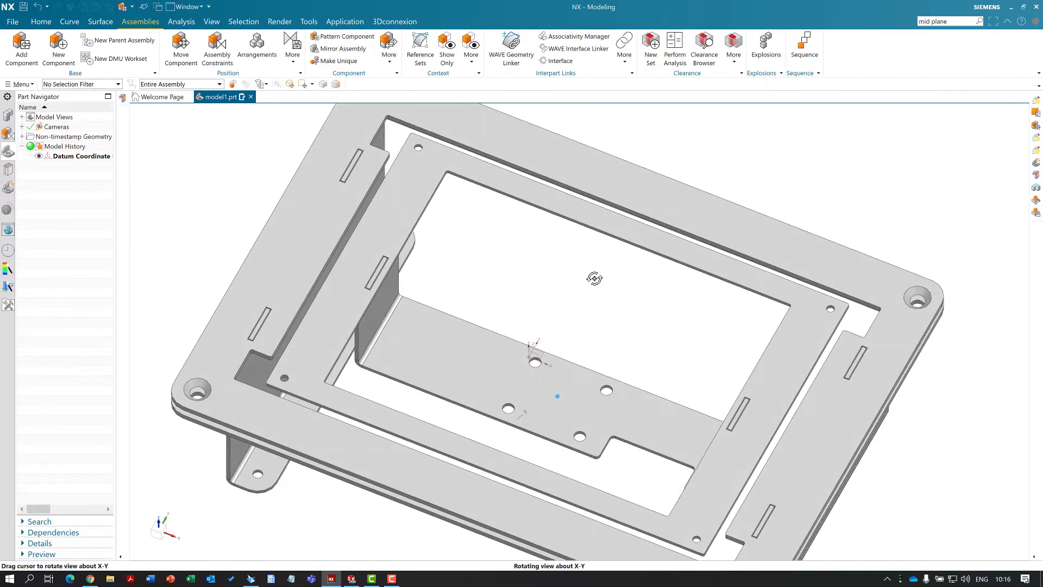
scroll(601, 319, "down", 3)
scroll(610, 380, "up", 6)
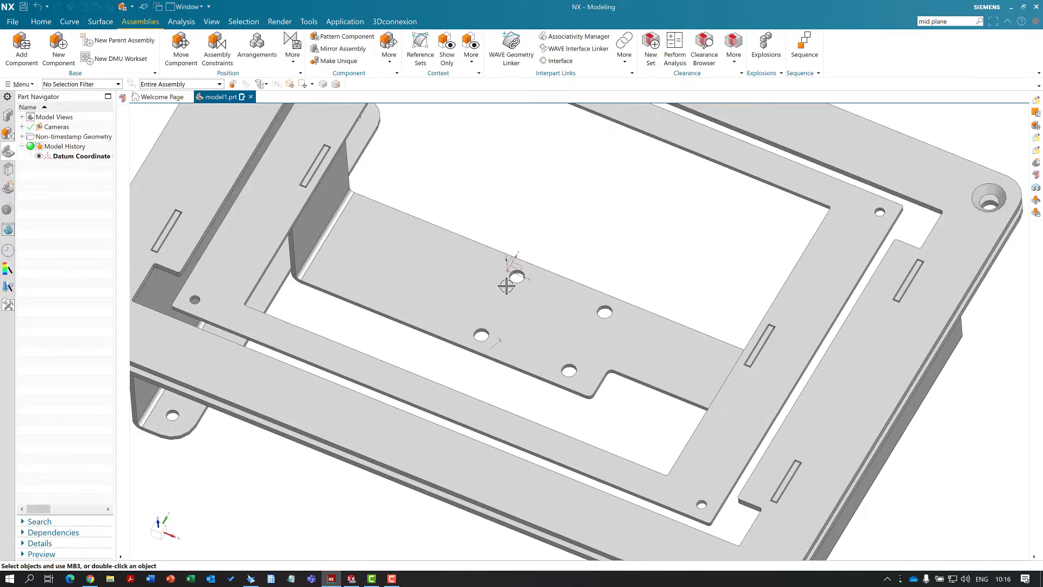
- Measure the distance between the two bracket hole centres (38.1525 mm), then return to Solid Edge
left_click(556, 215)
double_click(517, 279)
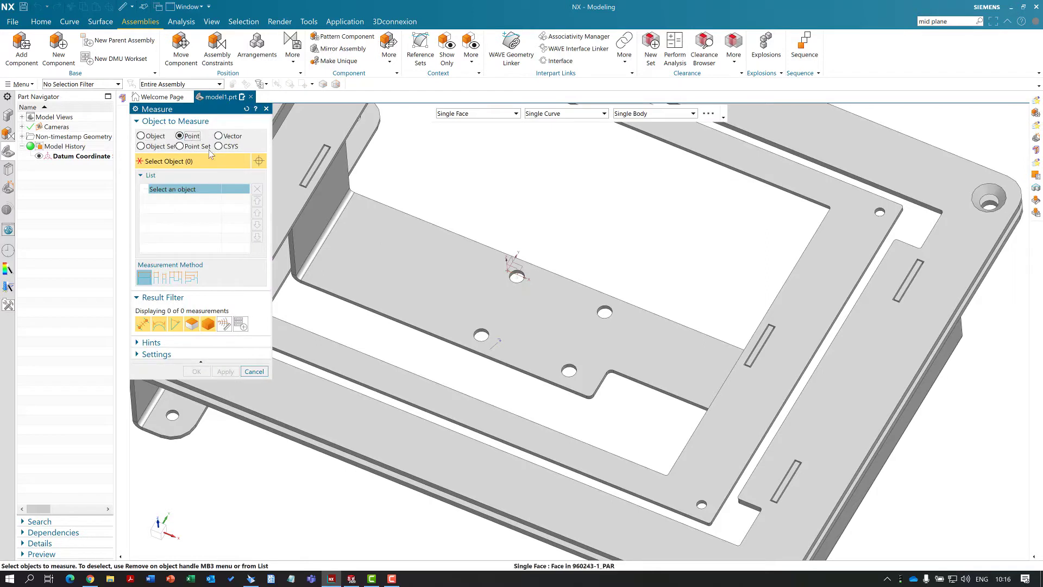
left_click(478, 337)
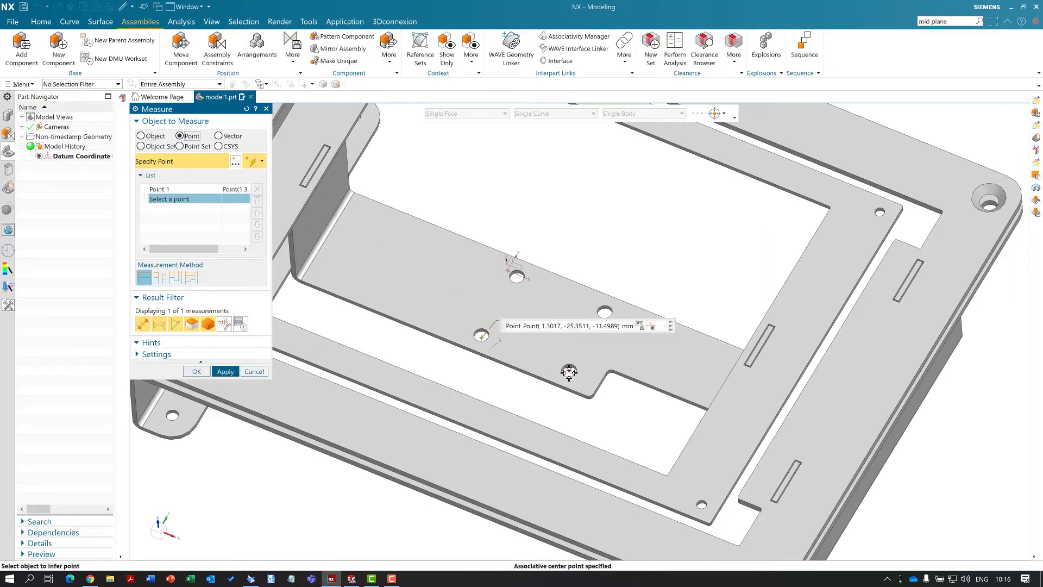
left_click(569, 372)
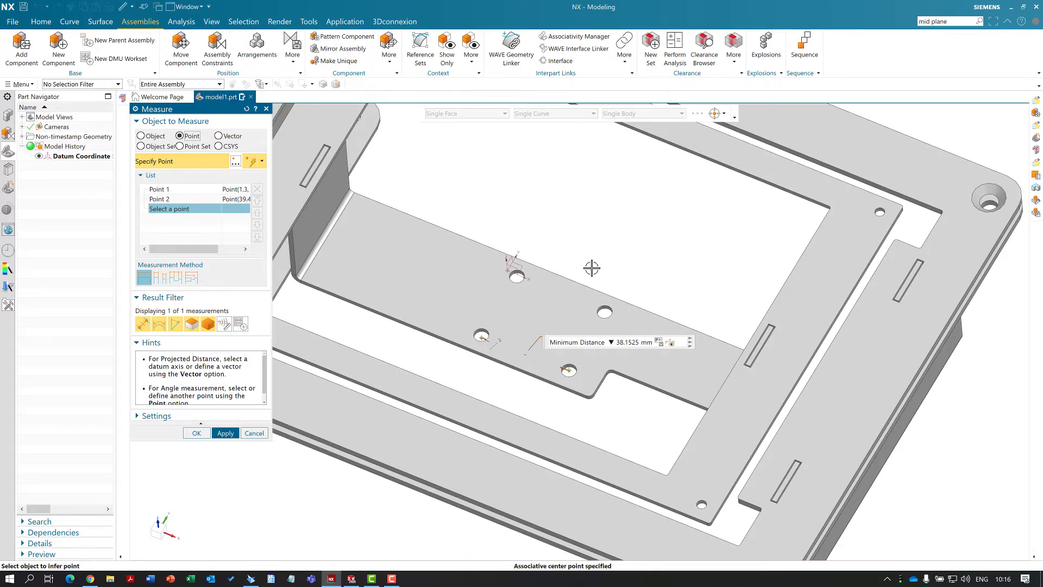
scroll(563, 219, "down", 2)
middle_click(562, 219)
scroll(552, 228, "down", 2)
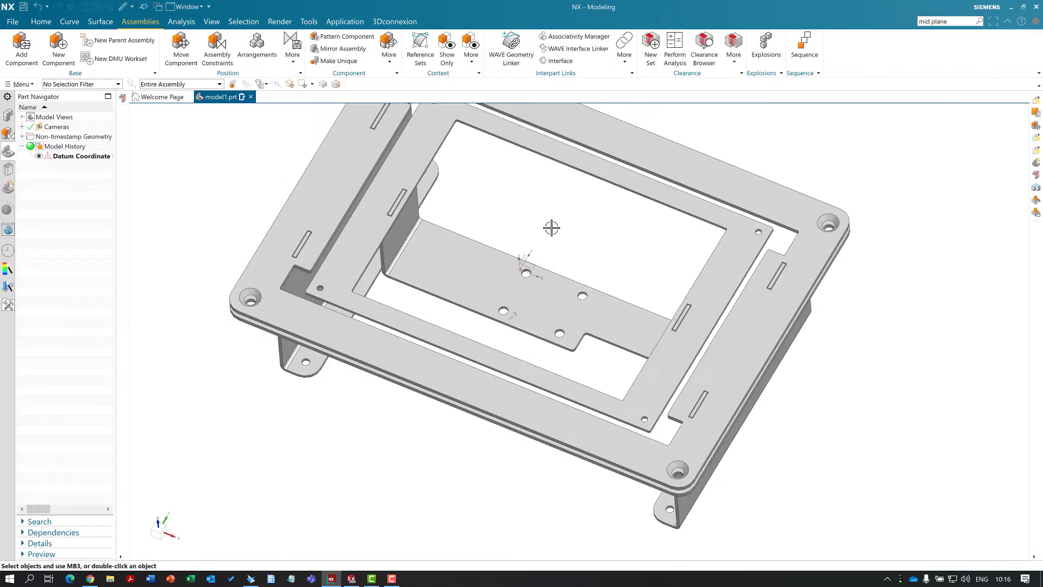
left_click(251, 579)
middle_click_drag(547, 298, 544, 321)
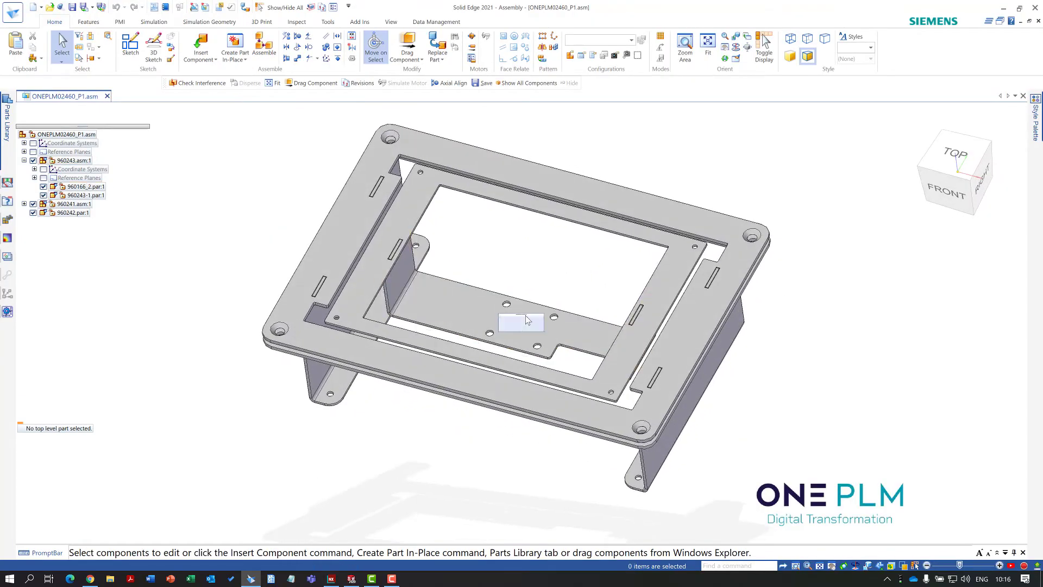
- Edit bracket 960166_2 in place and change the hole spacing dimension to 40 mm
left_click(536, 329)
left_click(535, 326)
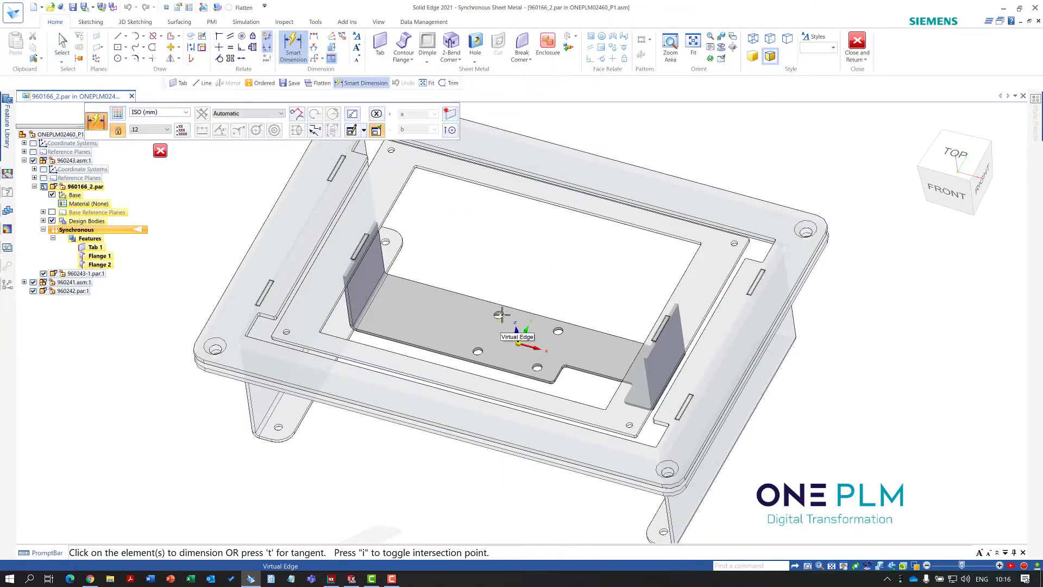
left_click(558, 329)
left_click(560, 286)
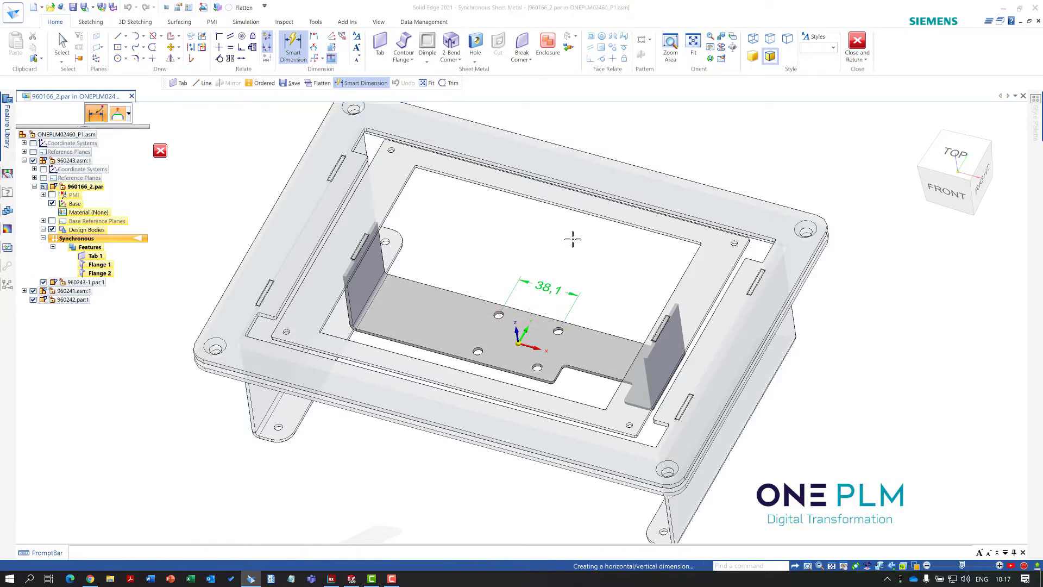
type("40")
key("Return")
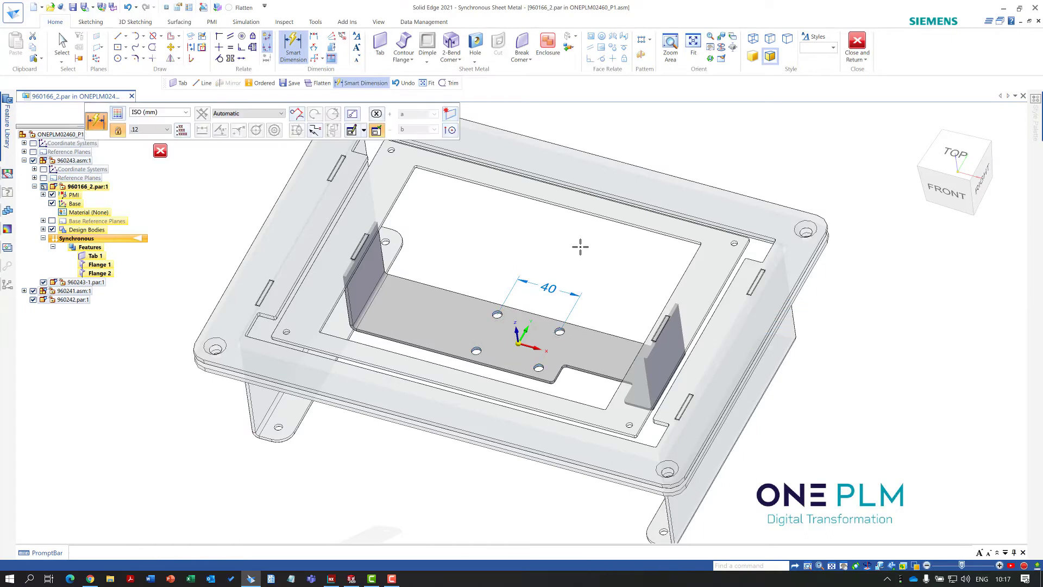
key("Escape")
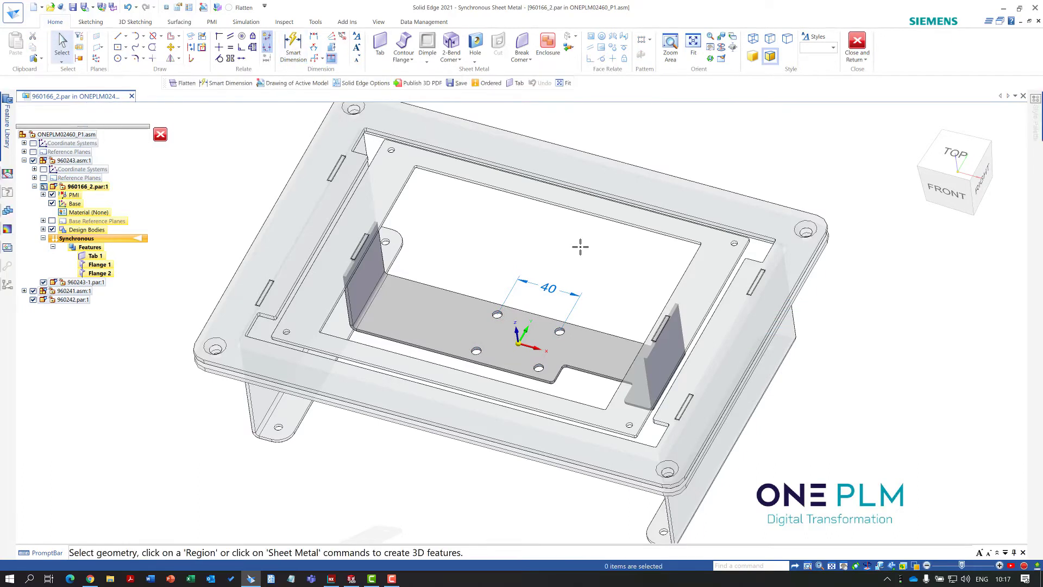
left_click(857, 44)
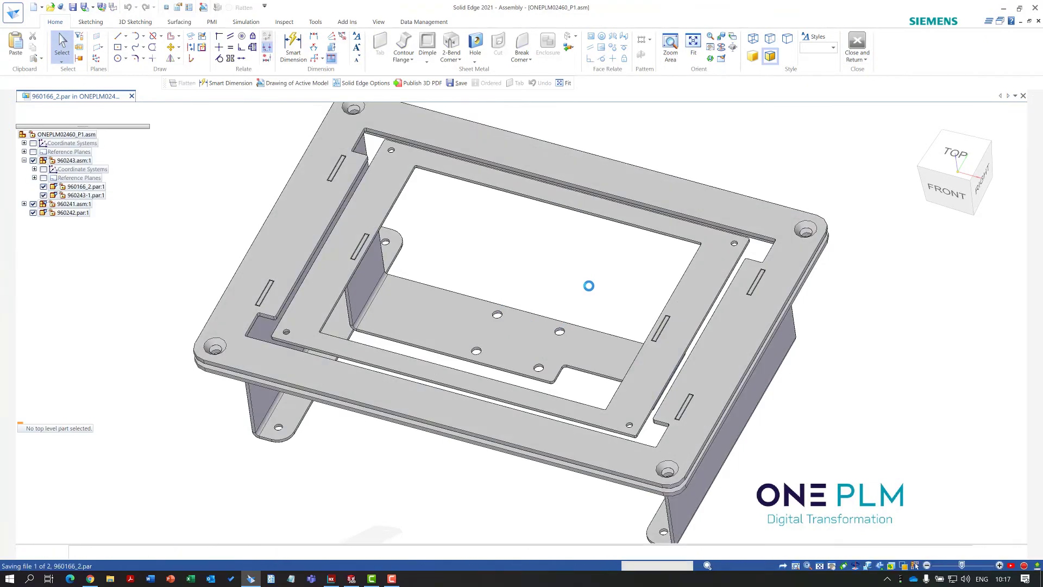
- Select the imported ONEPLM02460_P1 assembly in the assembly navigator
left_click(332, 581)
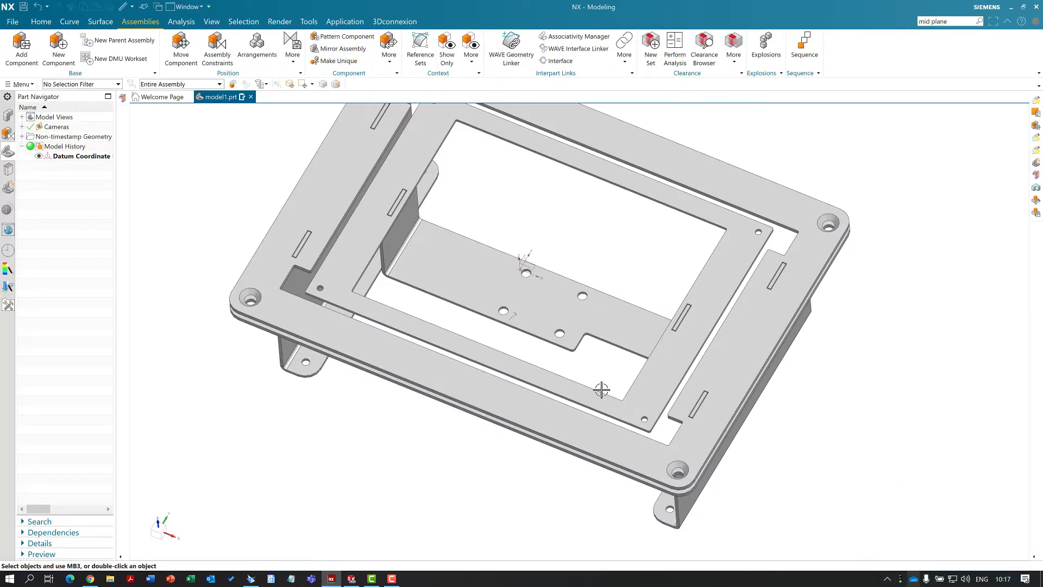
scroll(531, 261, "down", 2)
scroll(563, 136, "up", 2)
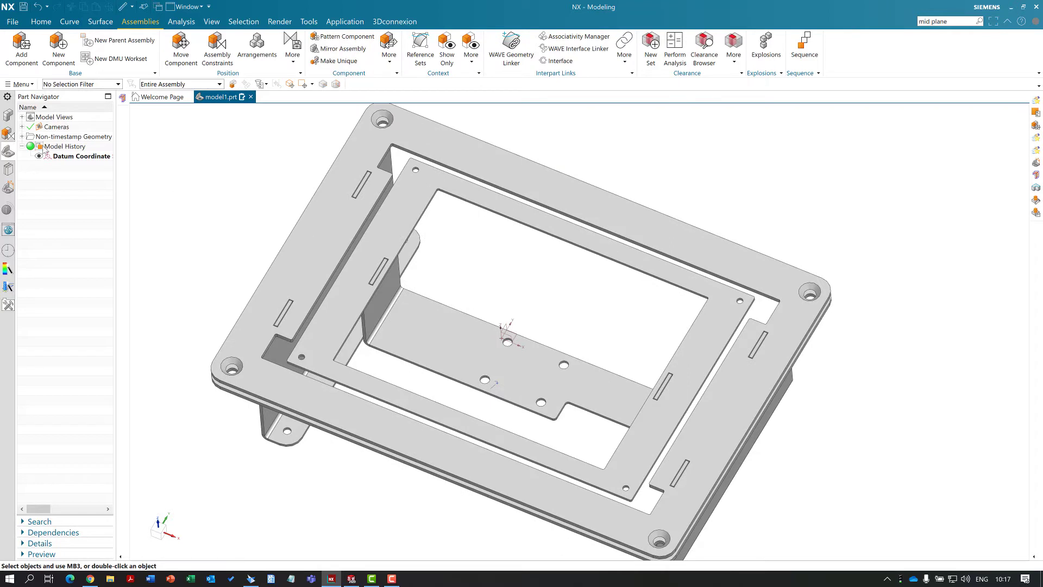
left_click(7, 133)
left_click(8, 114)
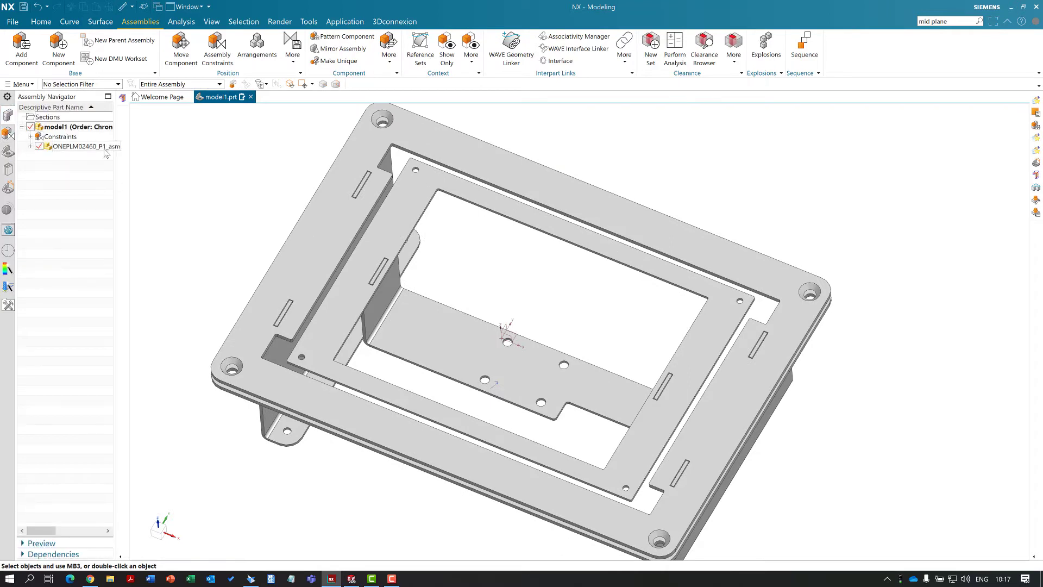
left_click(76, 147)
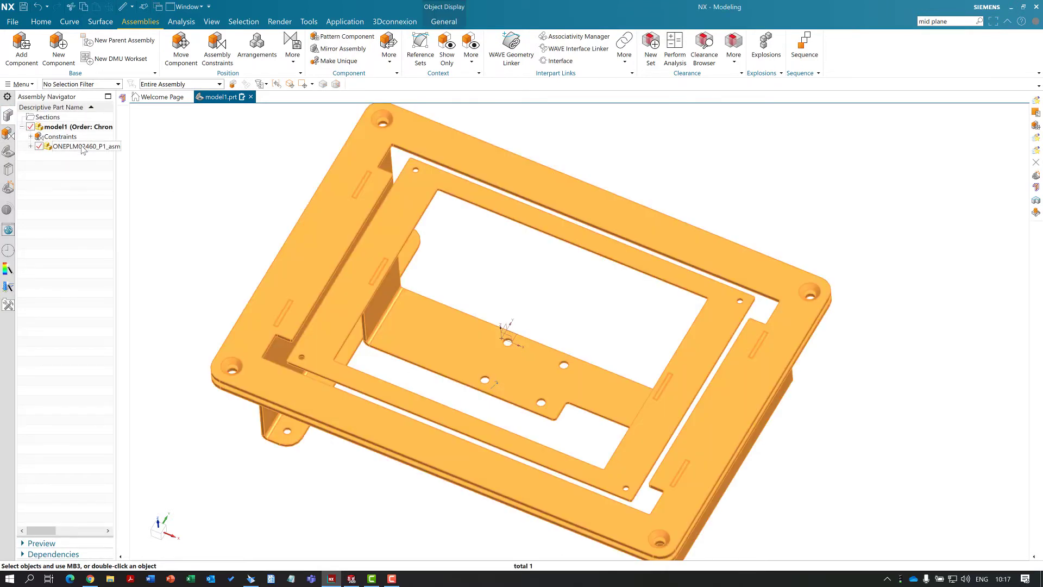
right_click(83, 150)
- Run Update from File in its Component Properties, accepting the assembly update report
left_click(135, 390)
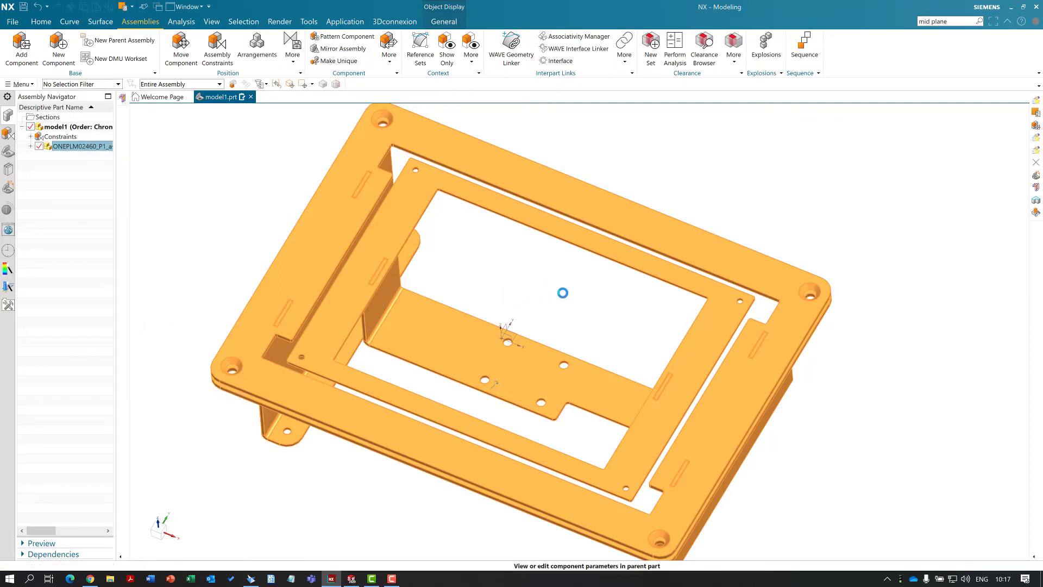
left_click(375, 512)
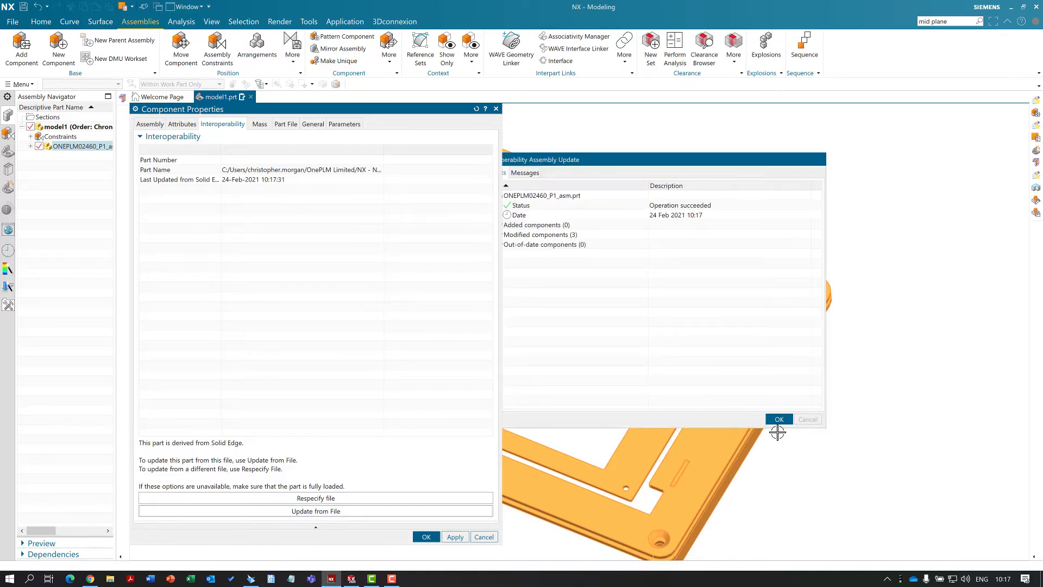
left_click(780, 420)
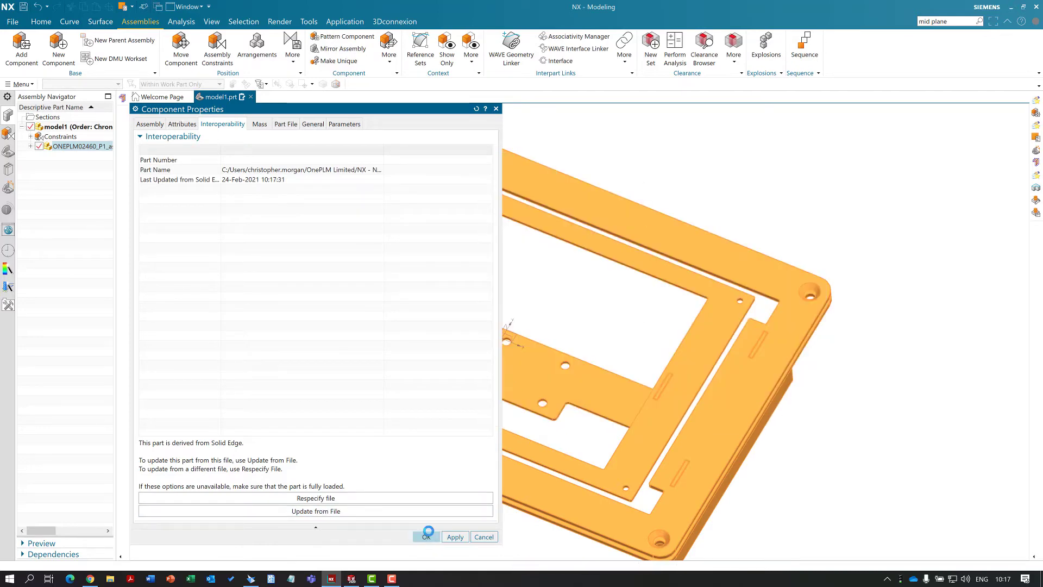
left_click(425, 537)
mouse_move(573, 312)
middle_mouse_down()
mouse_move(517, 304)
mouse_move(566, 316)
middle_mouse_up()
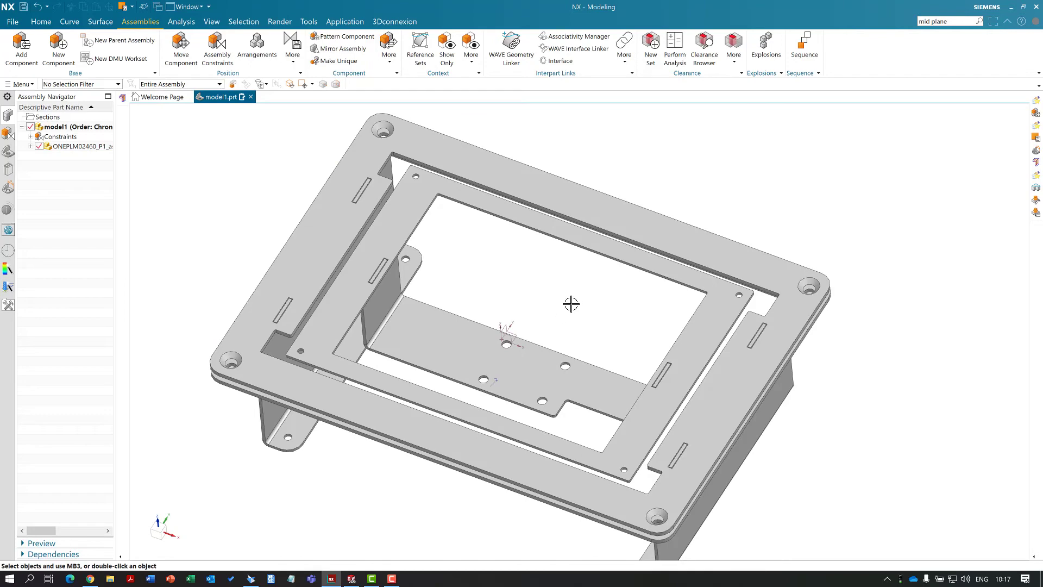
left_click(584, 275)
scroll(506, 343, "up", 5)
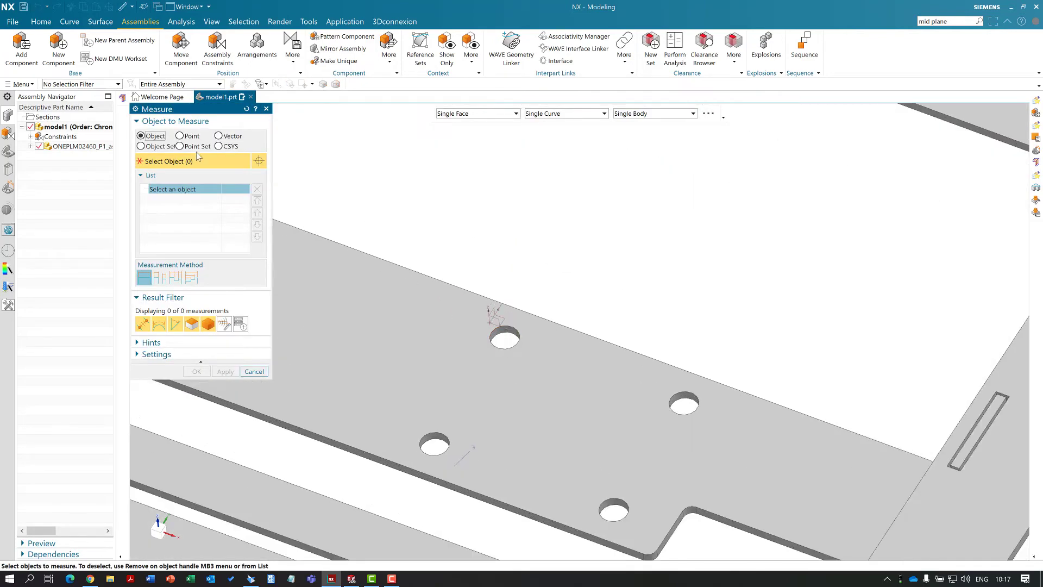
left_click(189, 139)
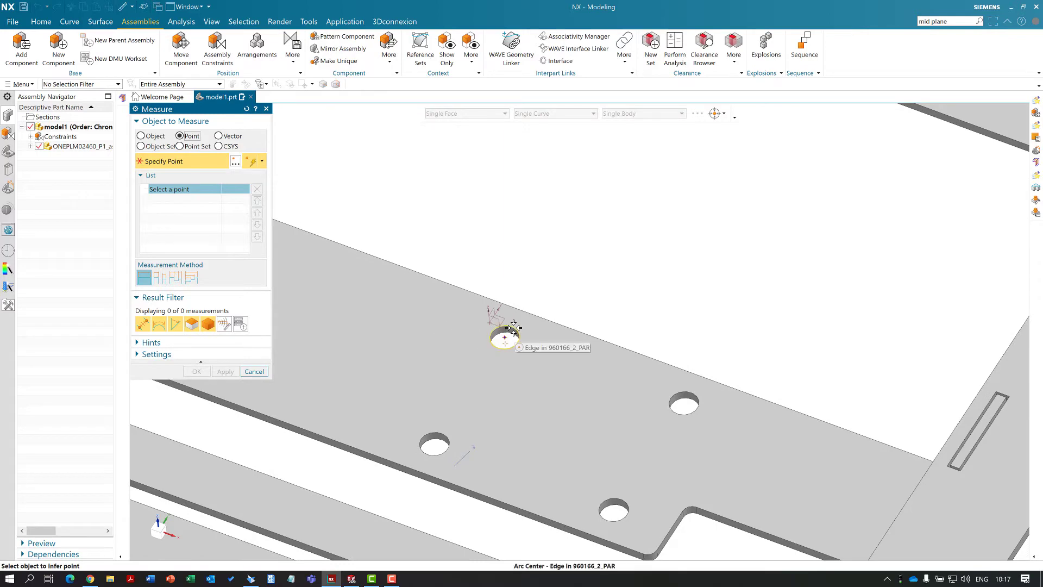
left_click(513, 327)
left_click(683, 401)
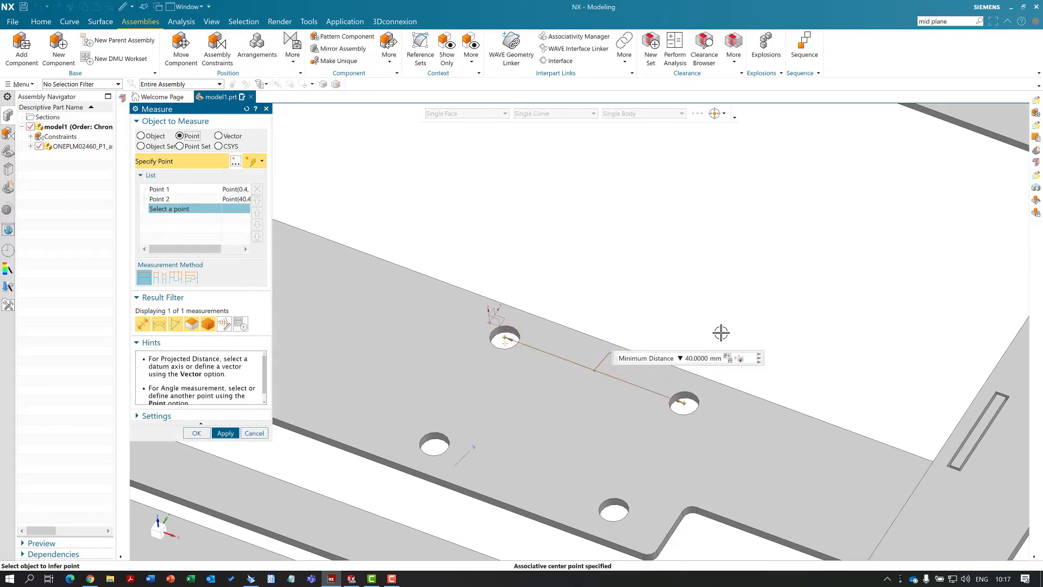
scroll(674, 310, "down", 5)
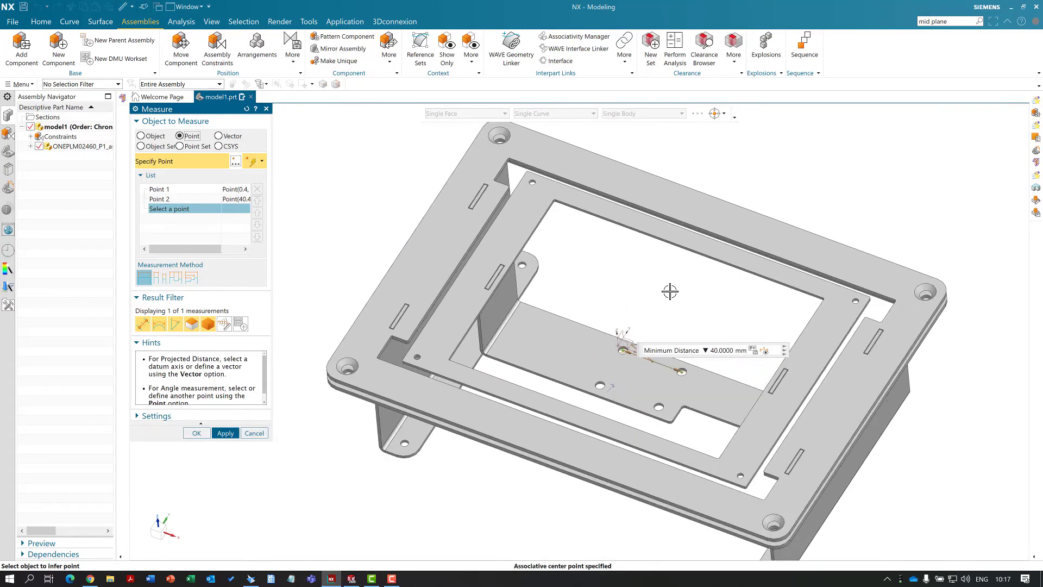
scroll(670, 290, "up", 2)
key("Escape")
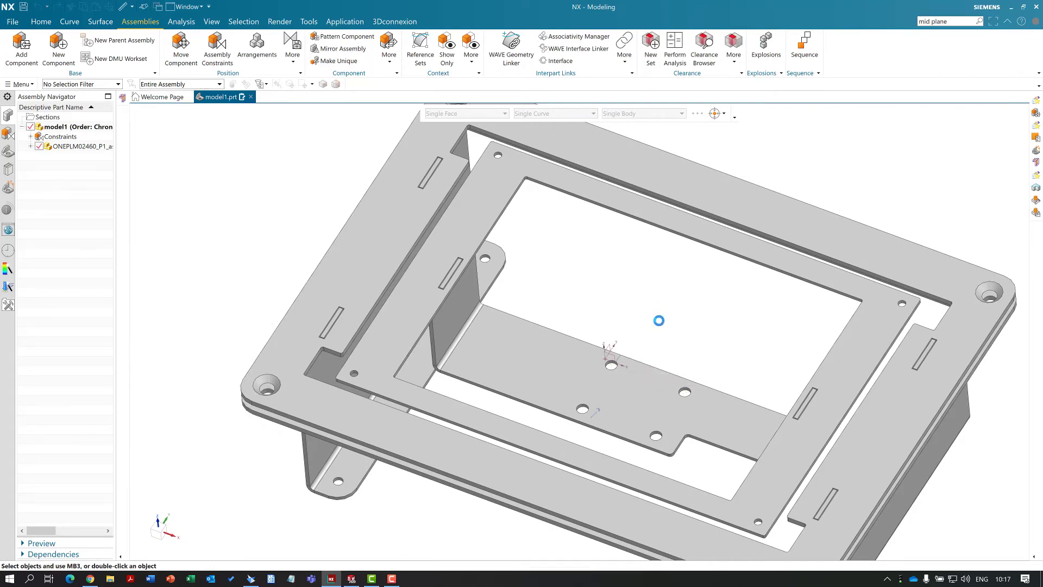
scroll(665, 304, "down", 5)
scroll(695, 312, "up", 4)
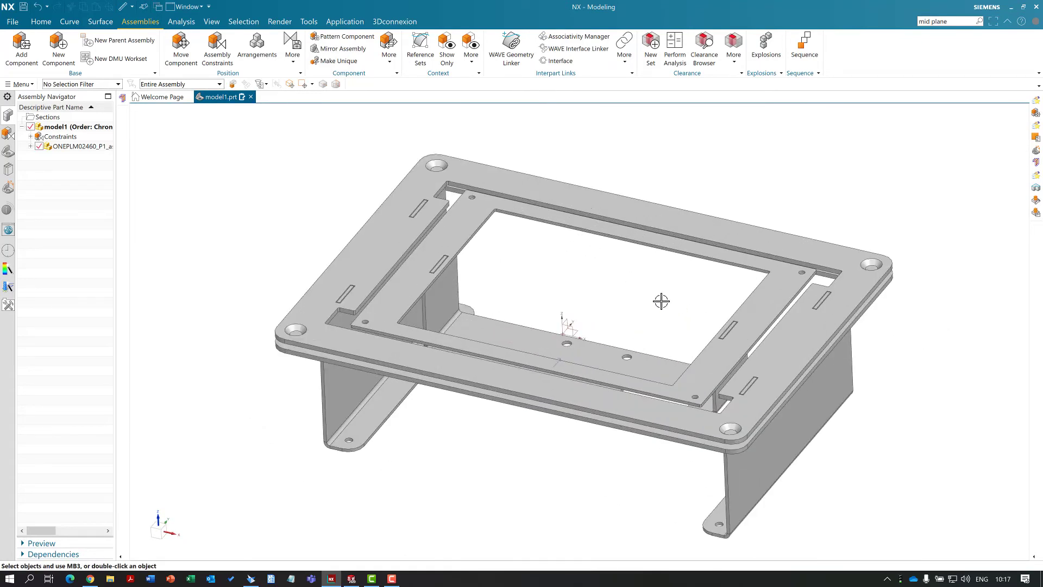
- Make the left bracket 960241-2_par the displayed part and launch Midsurface by Face Pairs
middle_click_drag(595, 259, 564, 273)
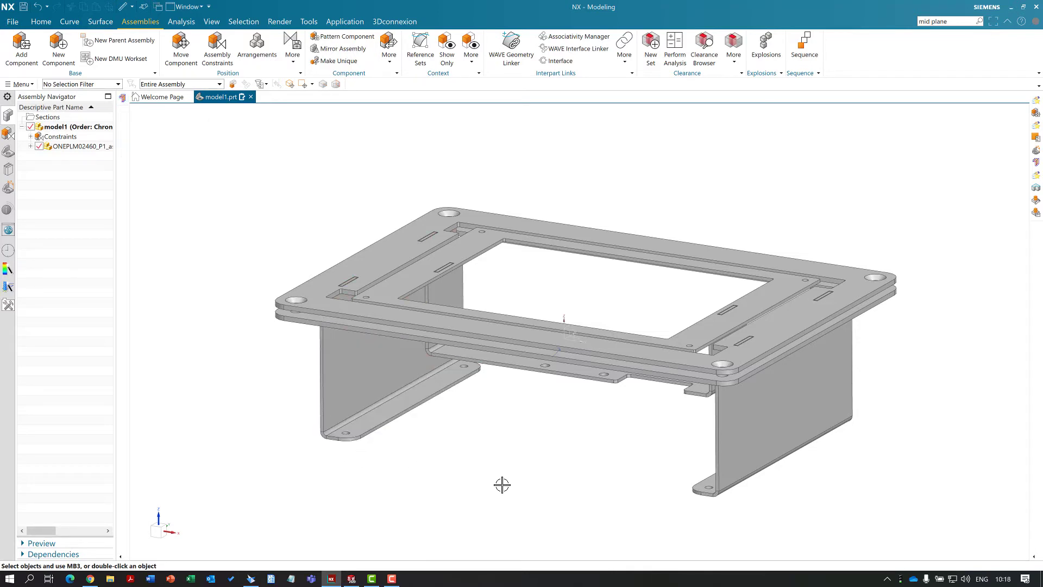
left_click(380, 367)
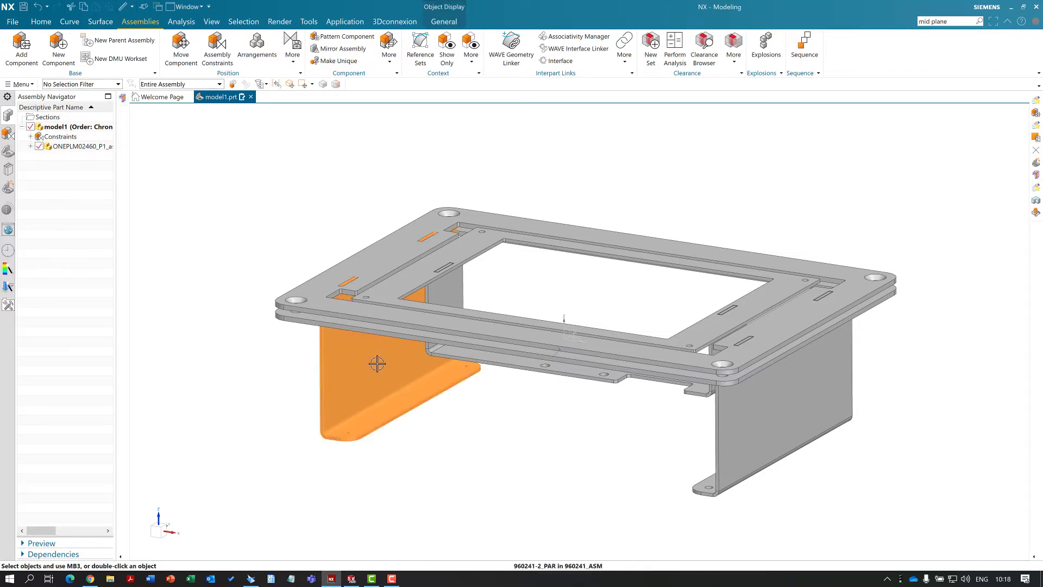
left_click(449, 352)
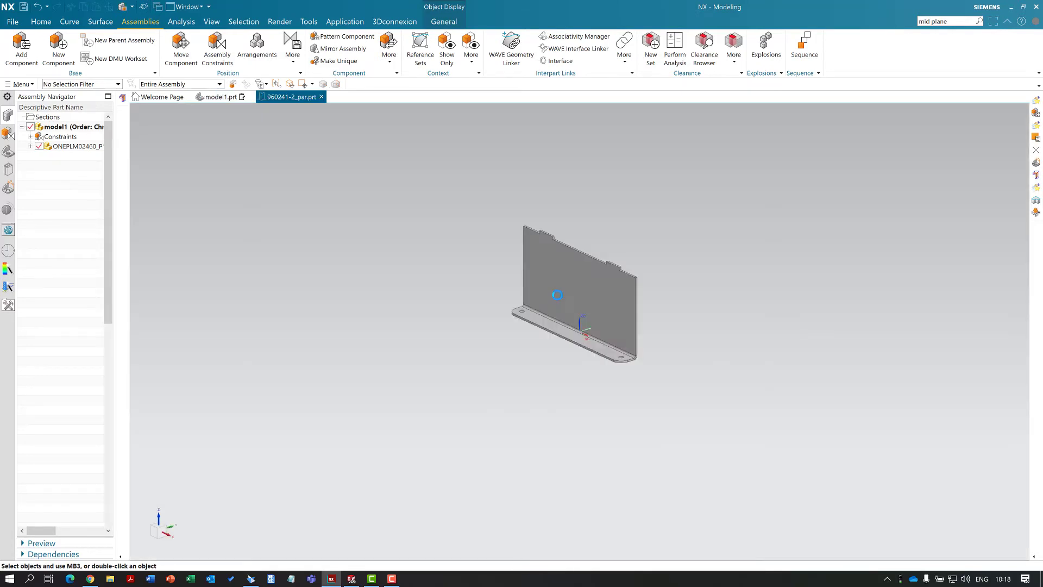
scroll(598, 351, "up", 1)
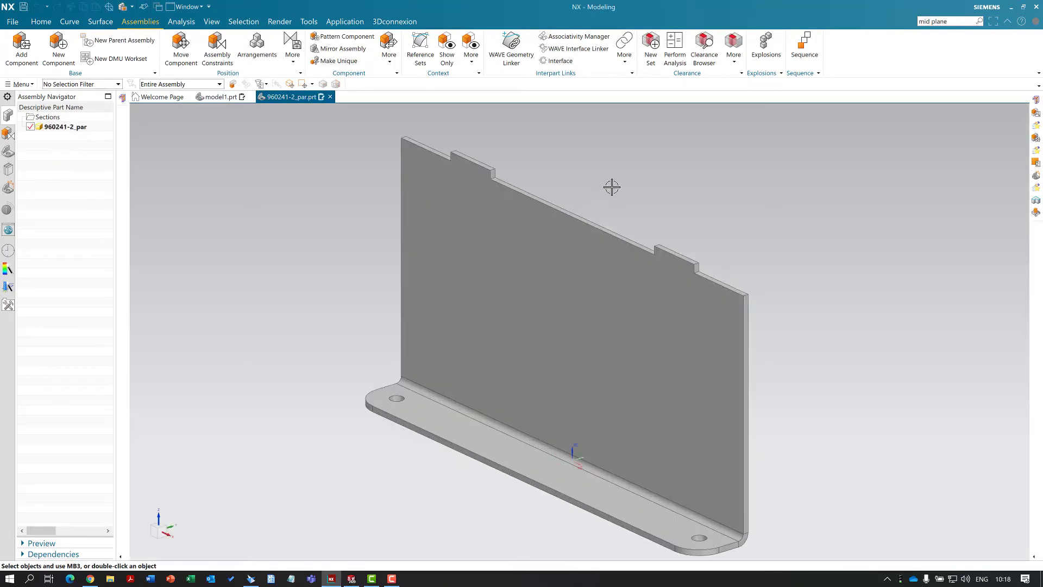
left_click(123, 98)
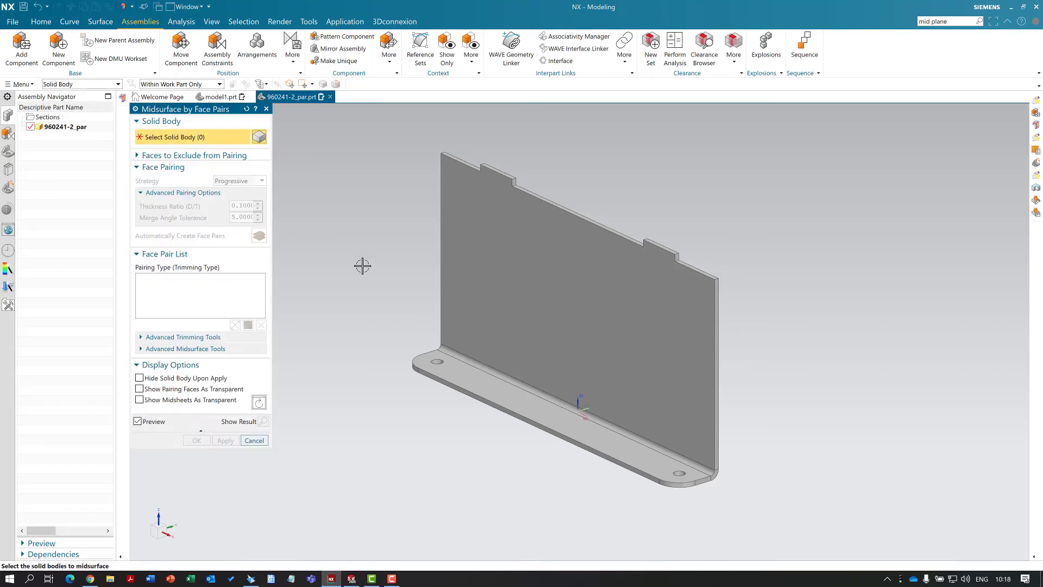
- Create a Face Pair midsurface on the bracket body from automatic face pairs and save the part
left_click(507, 259)
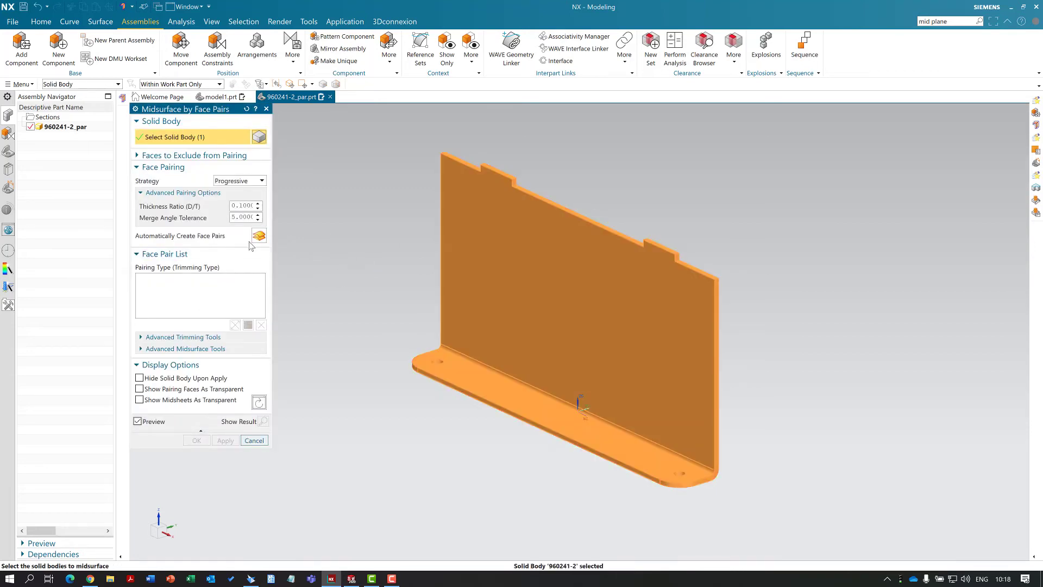
left_click(260, 236)
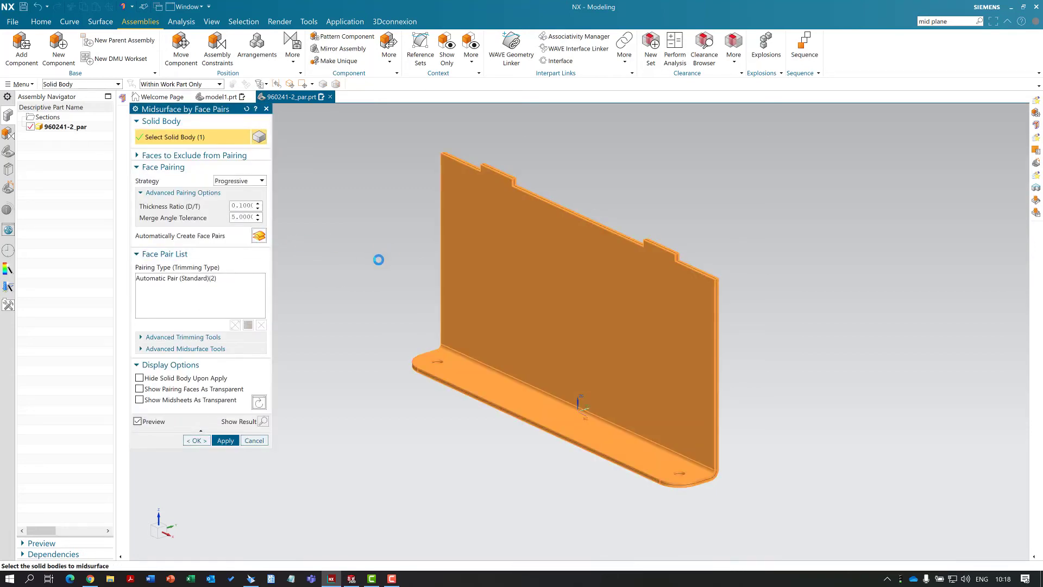
left_click(226, 441)
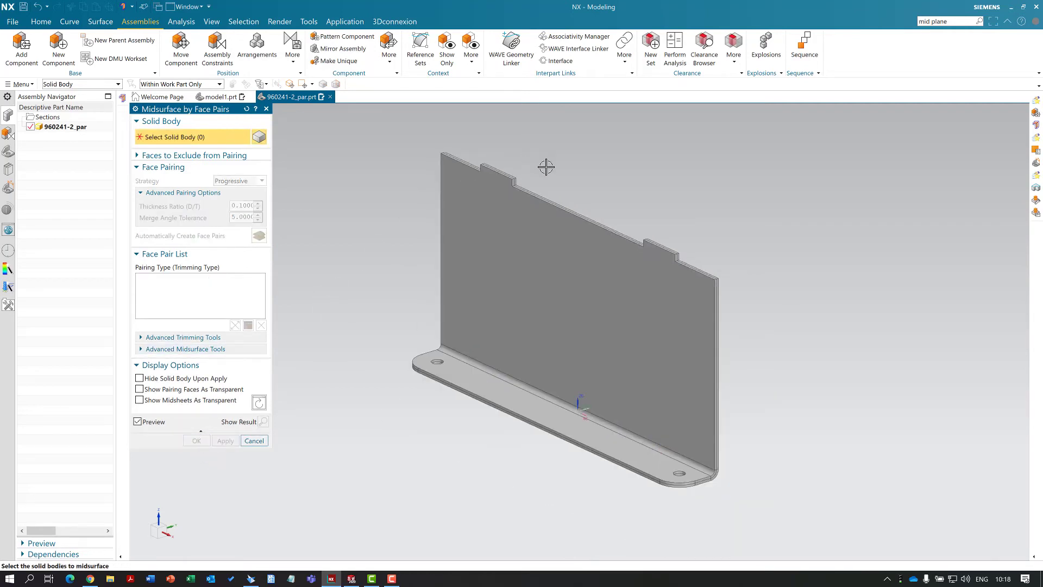
key("Escape")
key("ctrl+s")
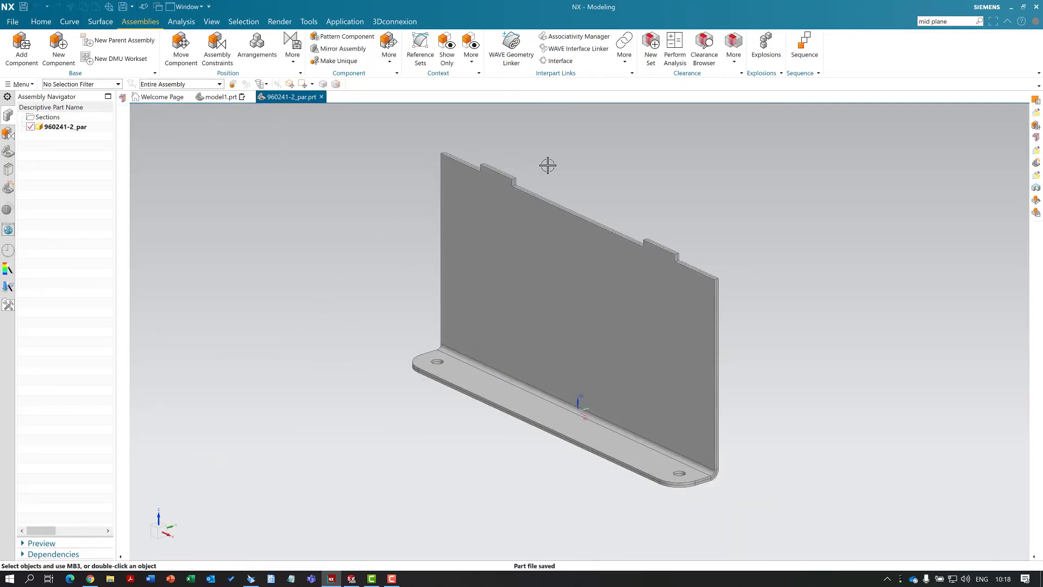
- Hide and re-show the solid body in Part Navigator, then return to model1.prt
left_click(6, 153)
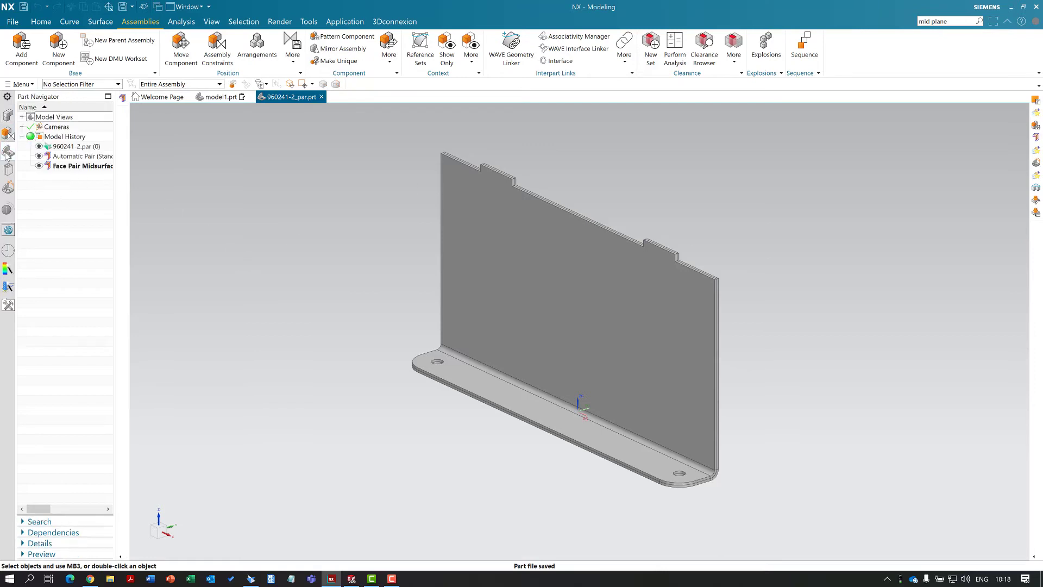
left_click(38, 146)
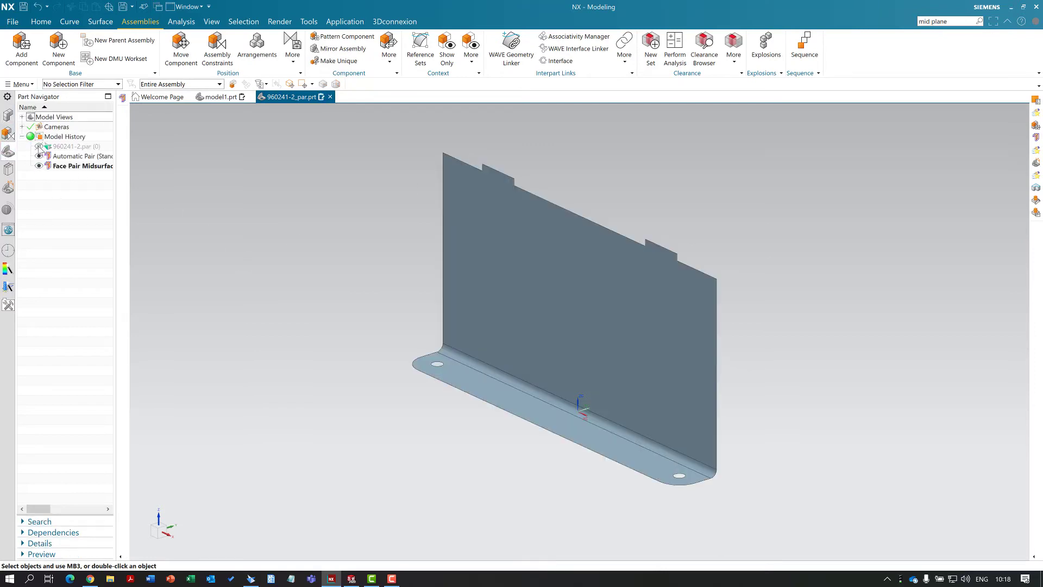
left_click(38, 147)
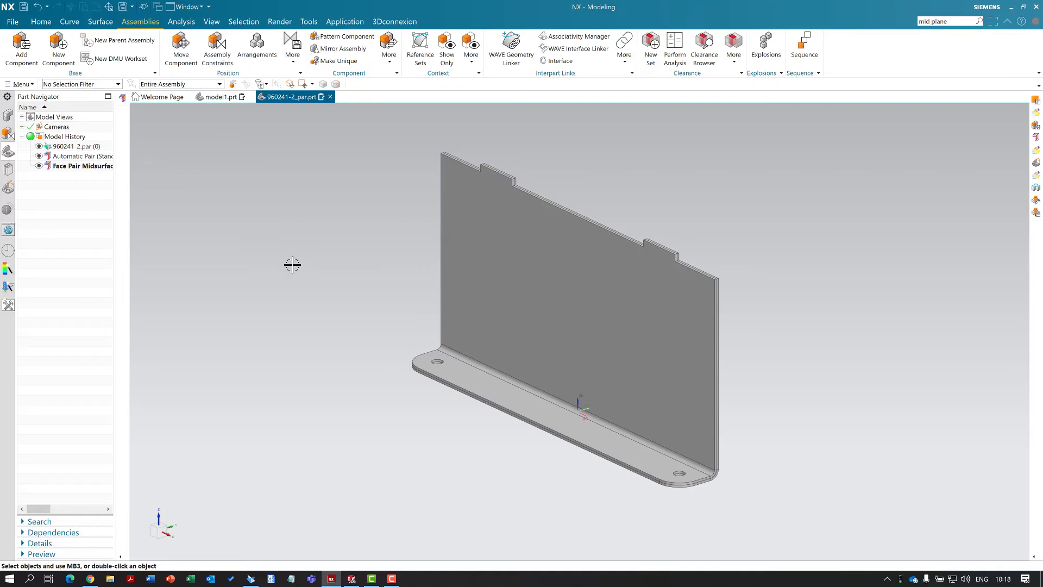
left_click(222, 96)
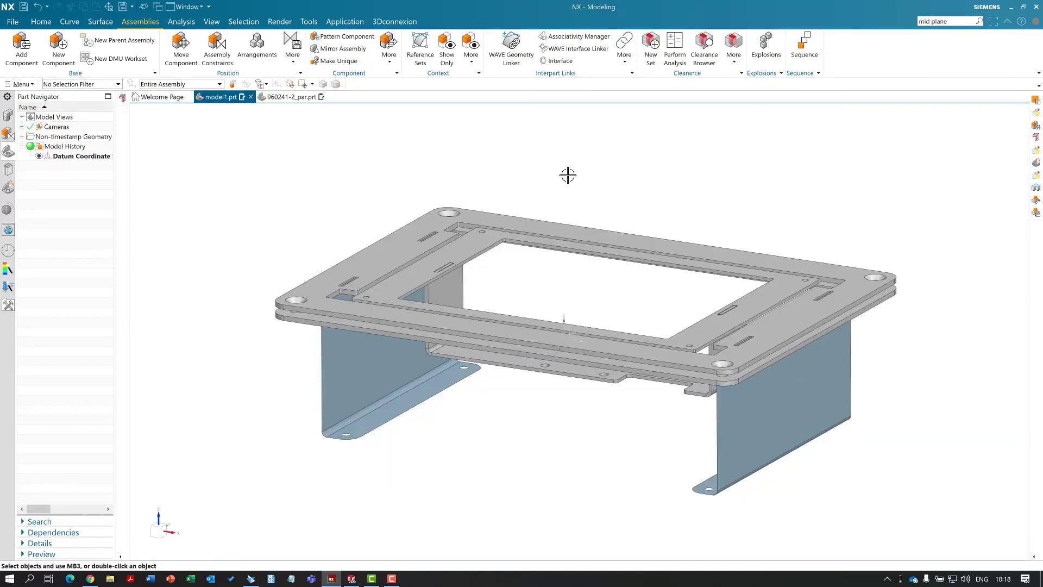
scroll(469, 187, "up", 2)
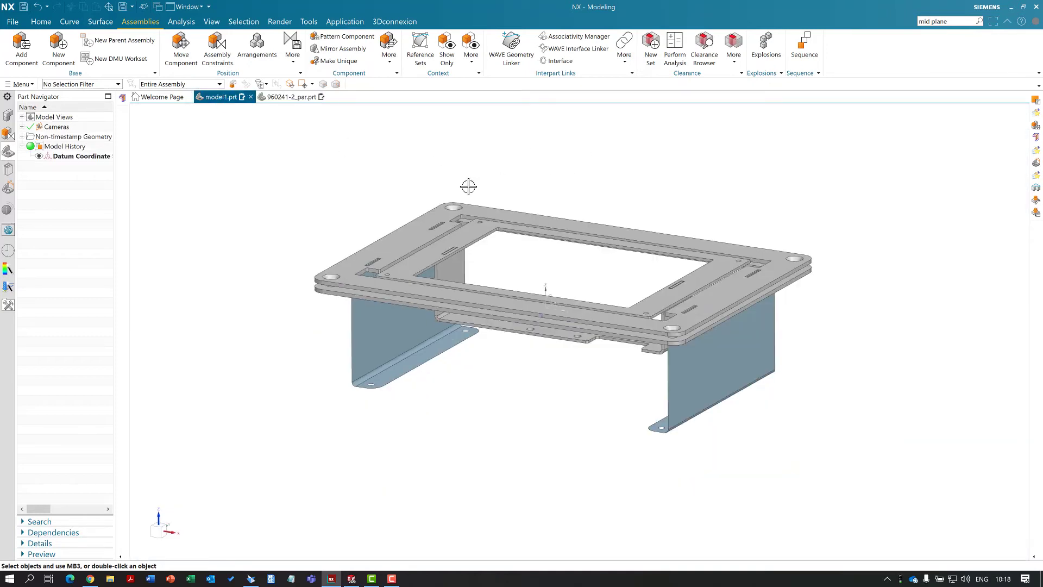
left_click(385, 343)
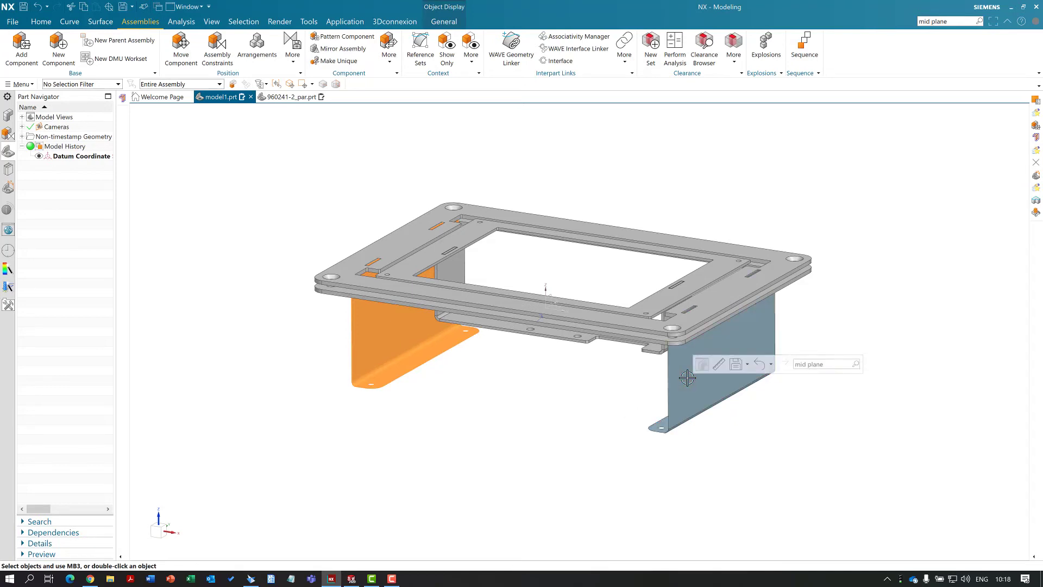
right_click(397, 330)
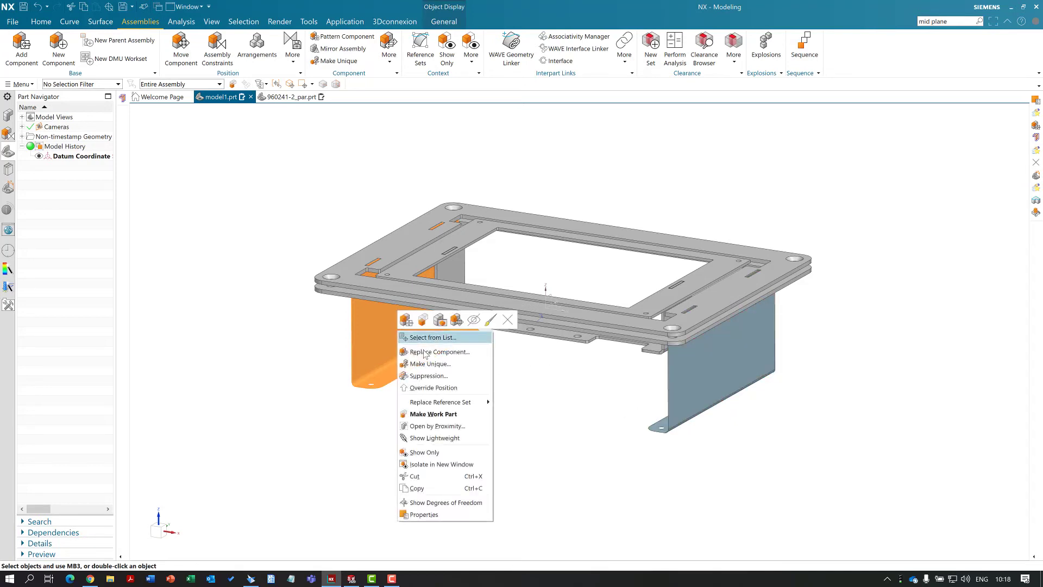
mouse_move(471, 402)
key("Escape")
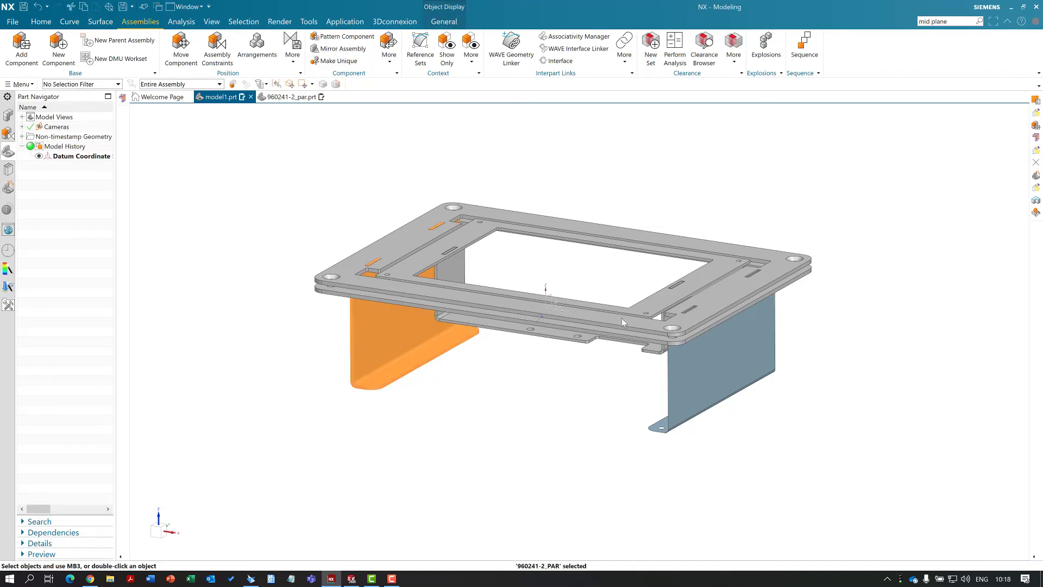
right_click(694, 378)
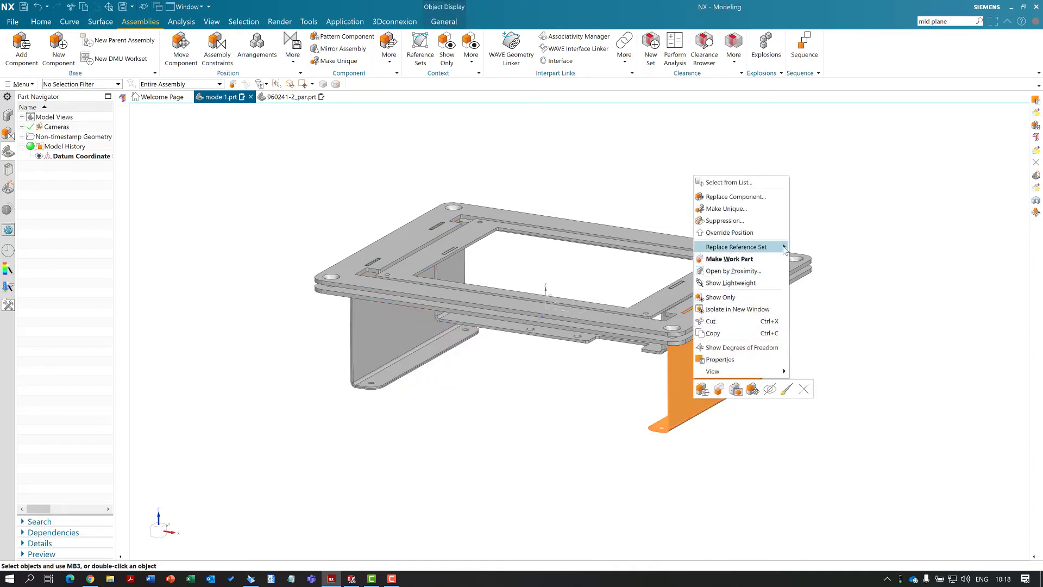
left_click(577, 285)
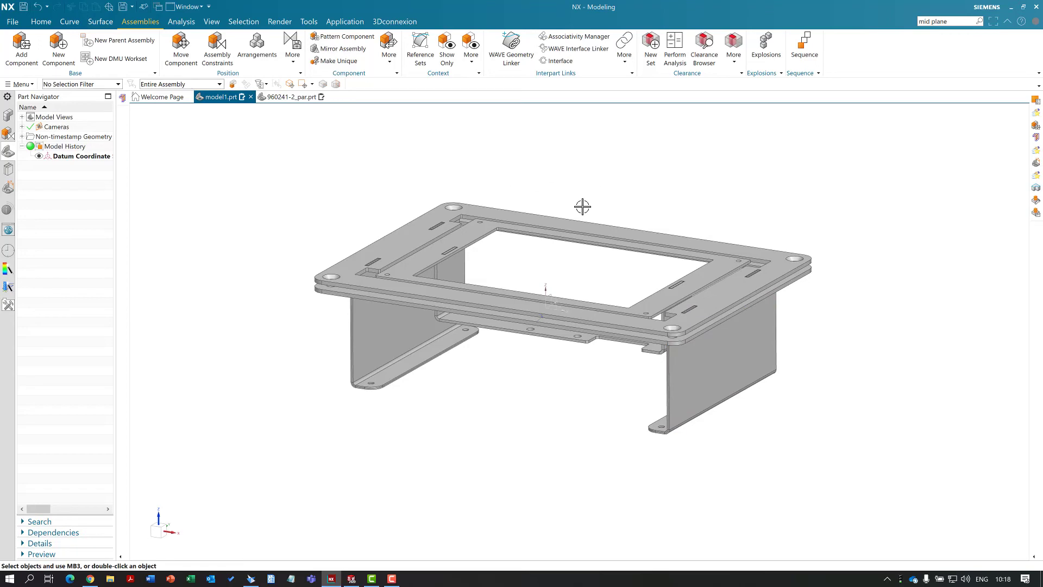
middle_click_drag(603, 413, 598, 359)
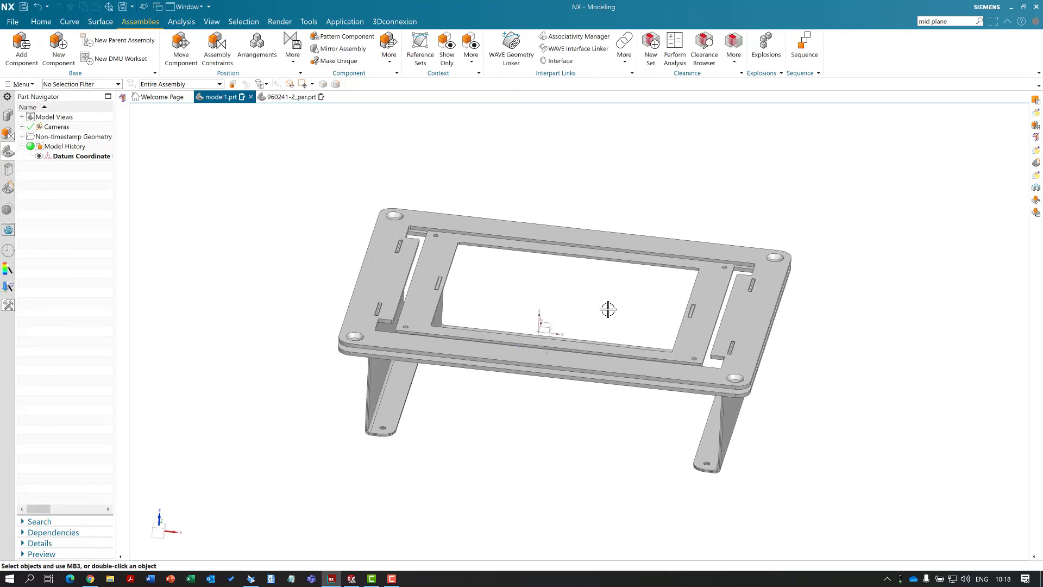
- In Front view, move the left leg bracket 250 along the vertical axis, replacing its external relationships
left_click(251, 579)
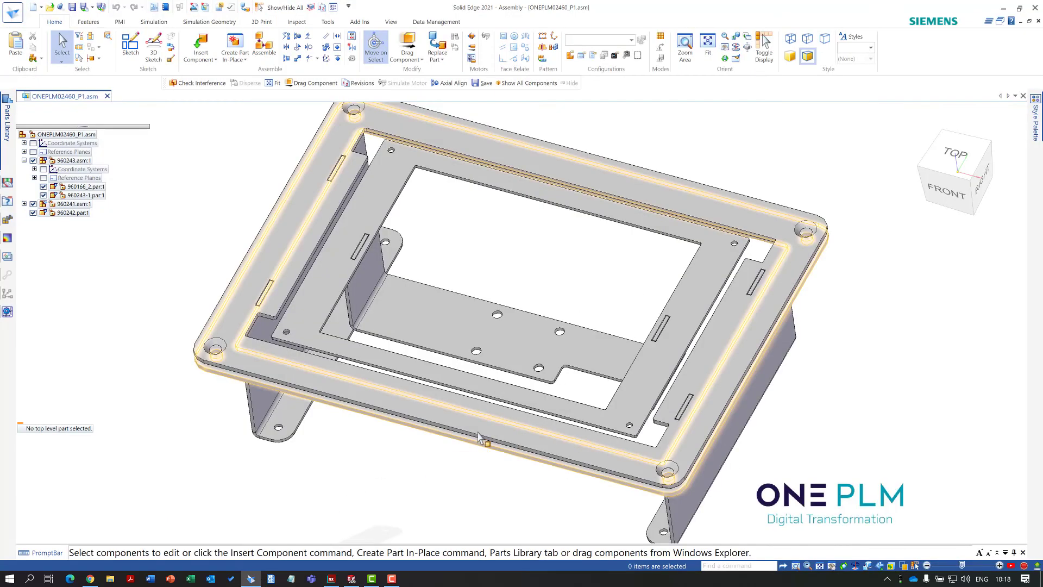
key("ctrl+f")
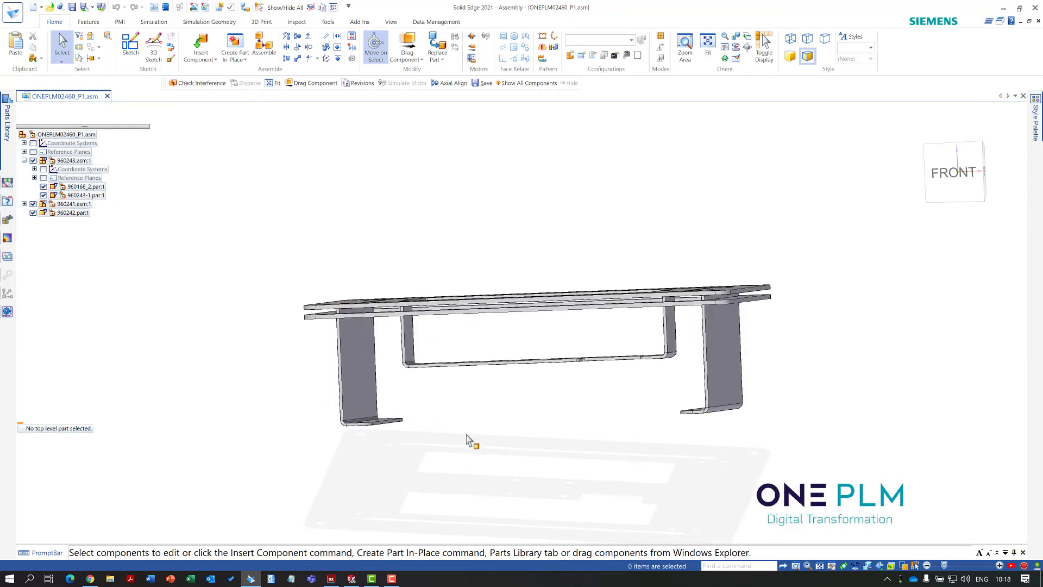
left_click_drag(308, 398, 445, 482)
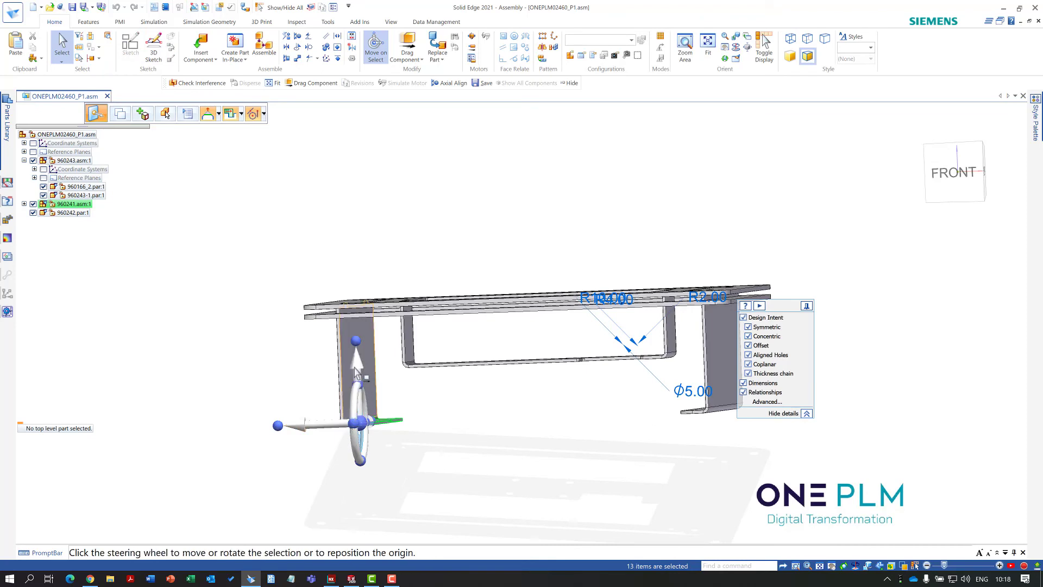
left_click(358, 432)
left_click(366, 443)
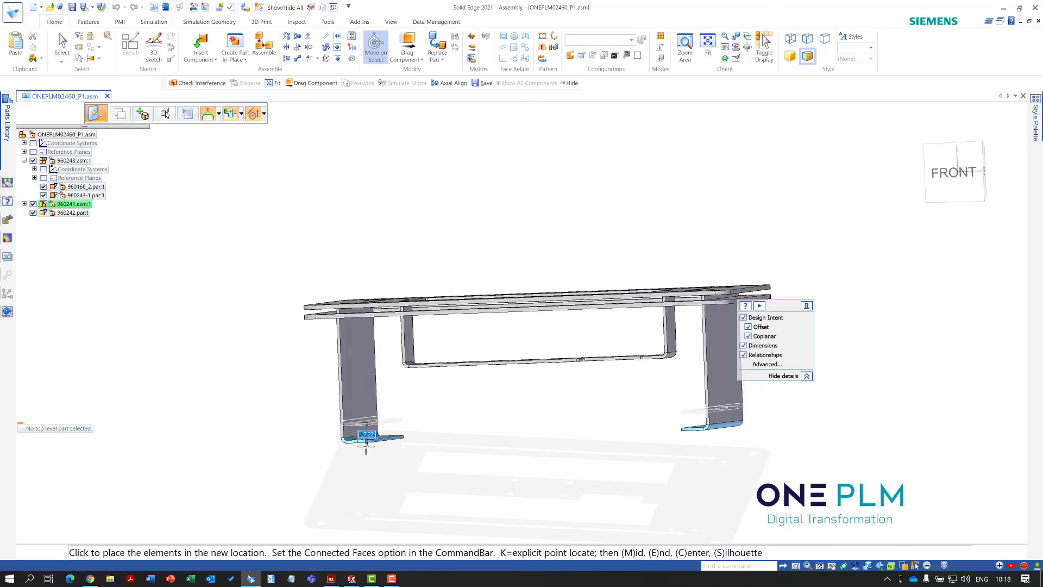
type("250")
key("Return")
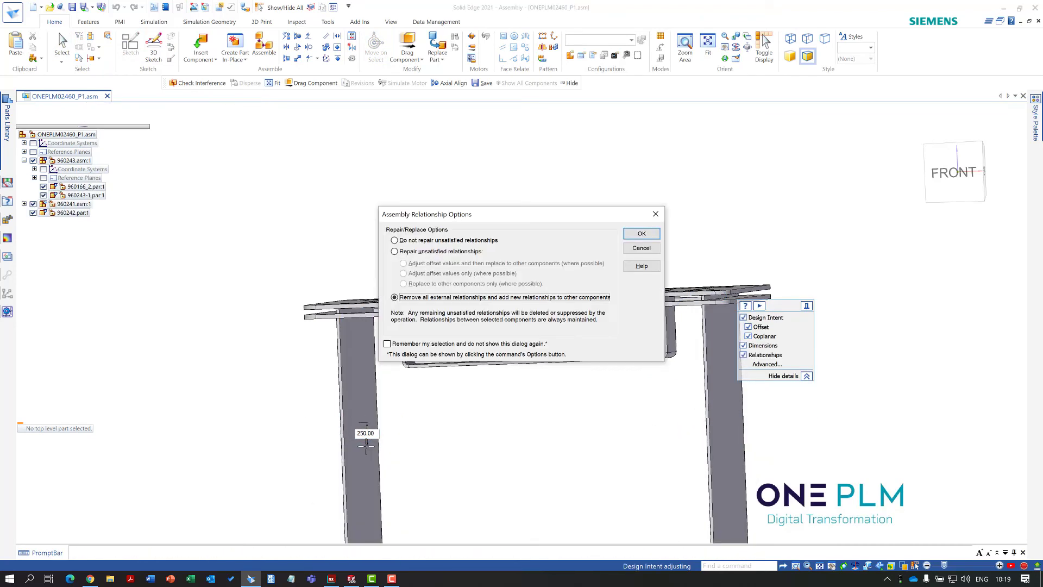
left_click(643, 238)
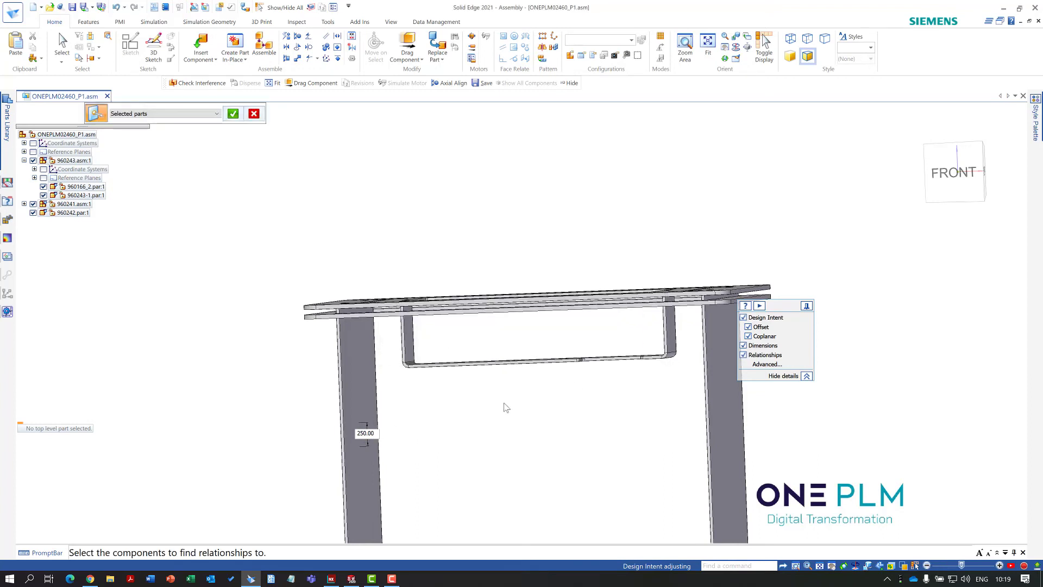
- Move the left leg bracket 25 along the vertical axis, replacing its external relationships
right_click(487, 456)
scroll(472, 429, "up", 3)
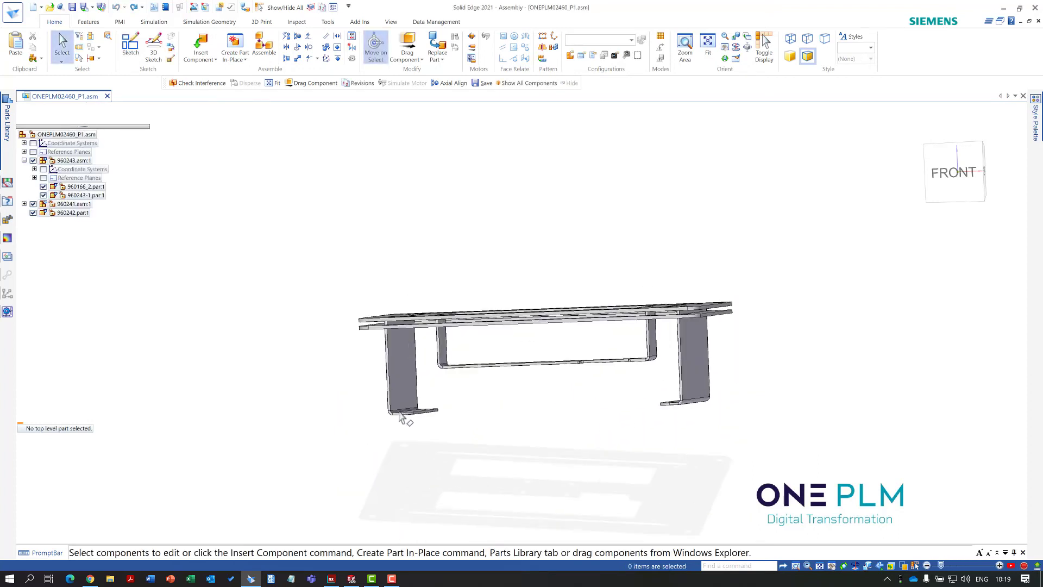
left_click_drag(361, 399, 479, 456)
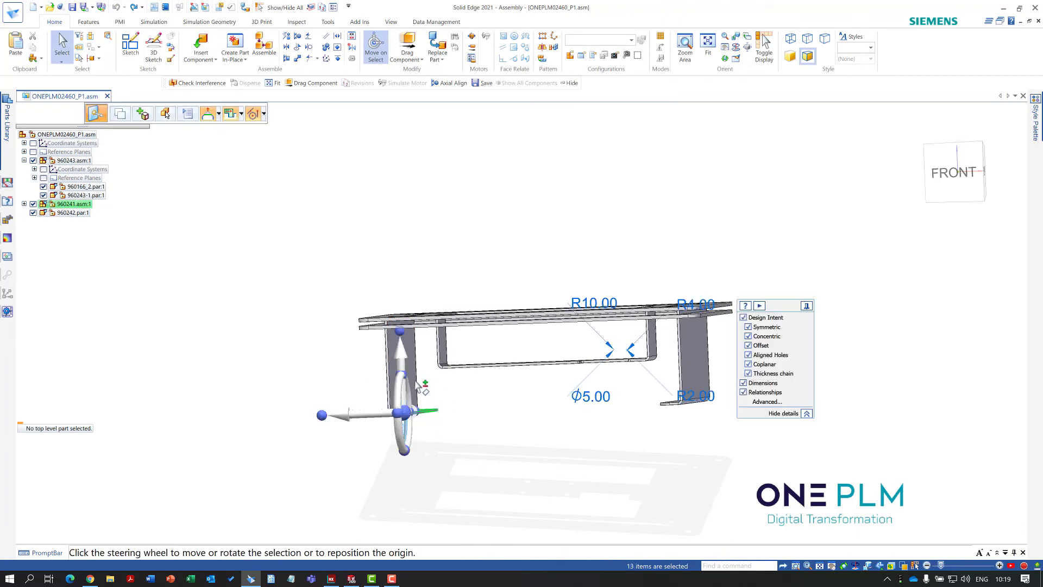
left_click(403, 368)
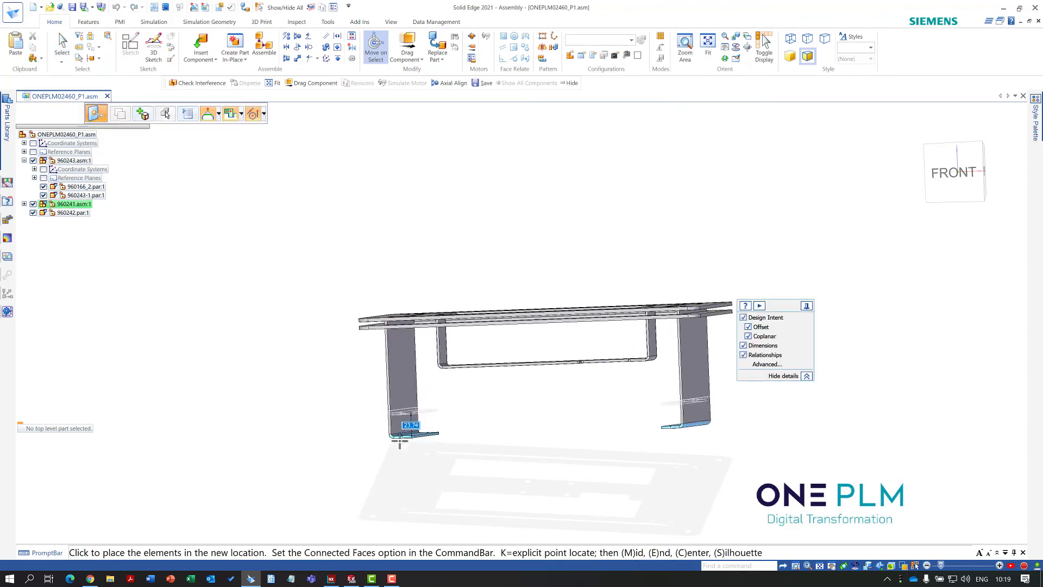
type("25")
key("Return")
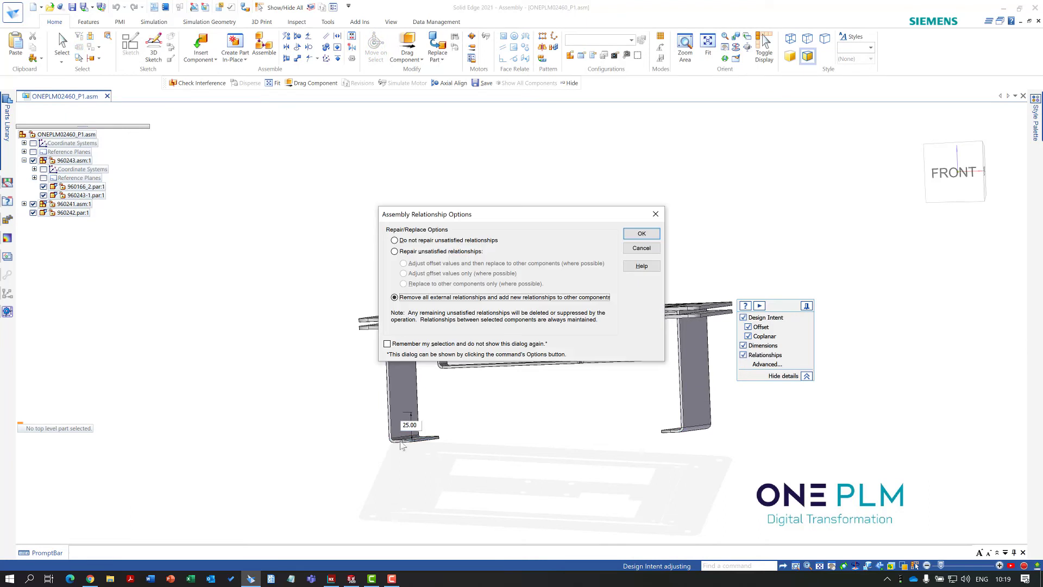
left_click(641, 233)
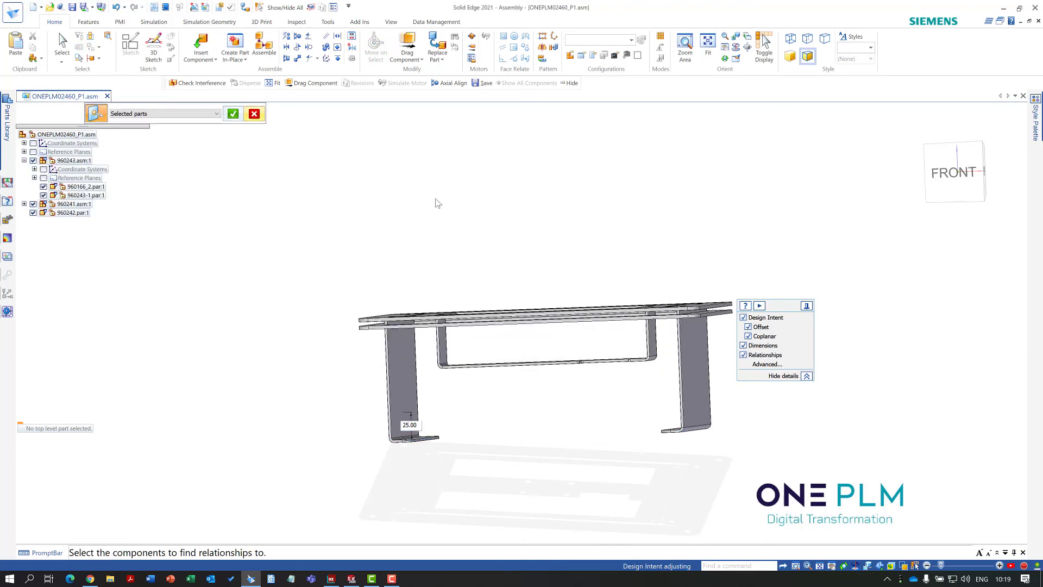
- Finish the move, save the assembly, and orbit to inspect the moved bracket
right_click(517, 234)
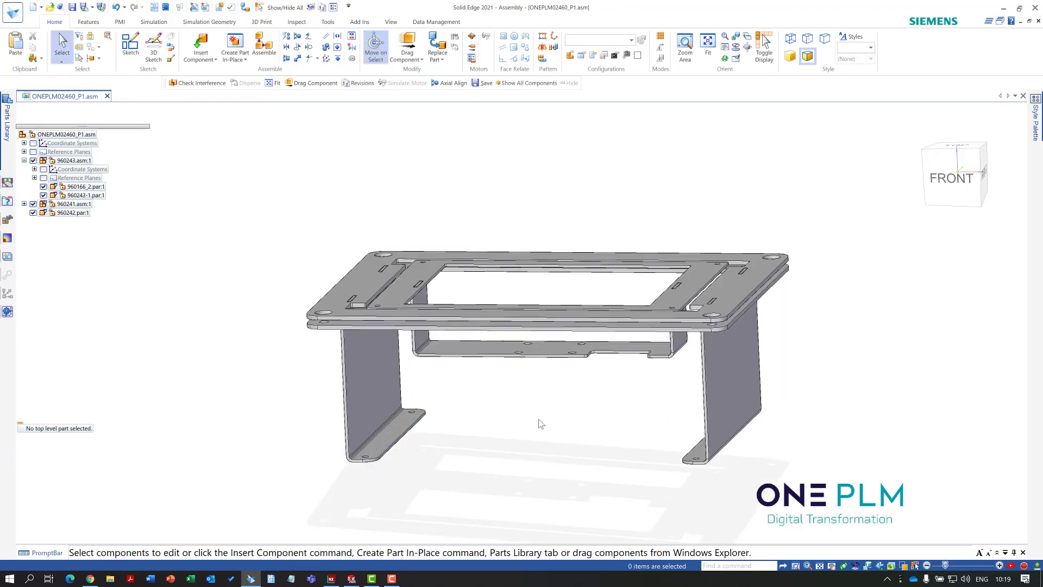
key("ctrl+s")
middle_click_drag(533, 198, 459, 310)
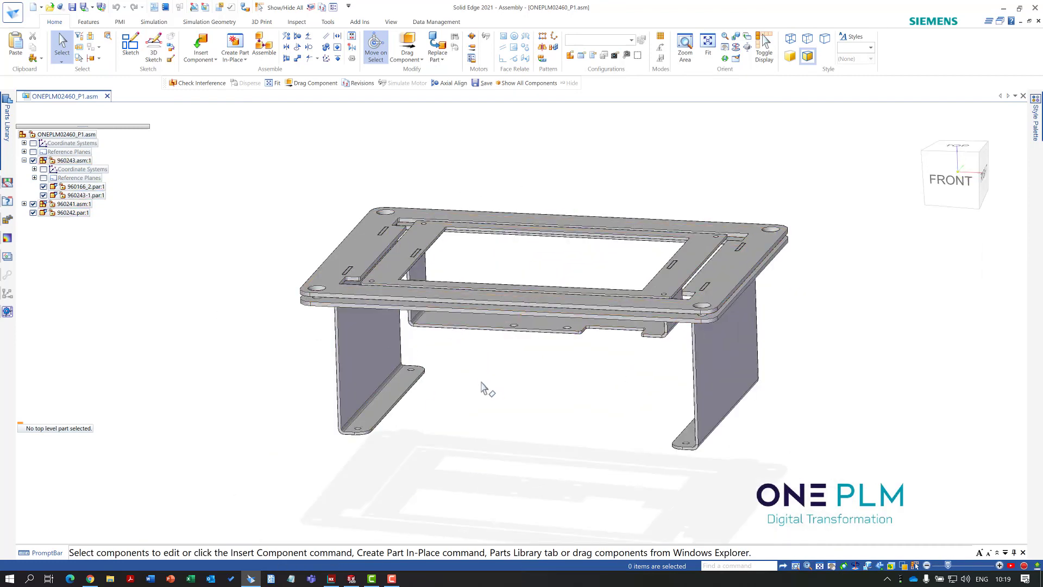
- Back in NX, open Properties for the ONEPLM02460_P1 component from the Assembly Navigator
left_click(331, 579)
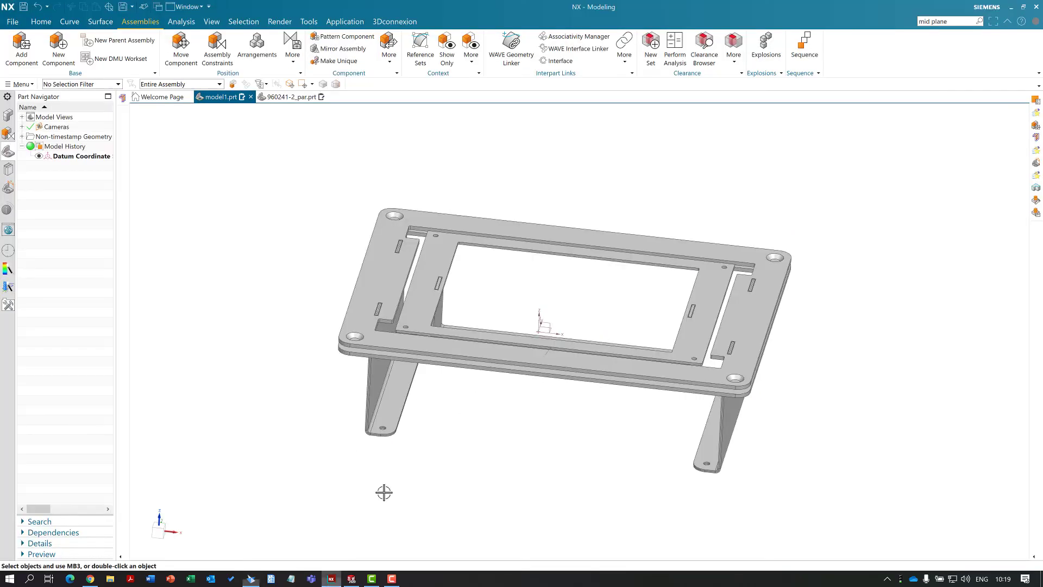
middle_click_drag(517, 426, 255, 220)
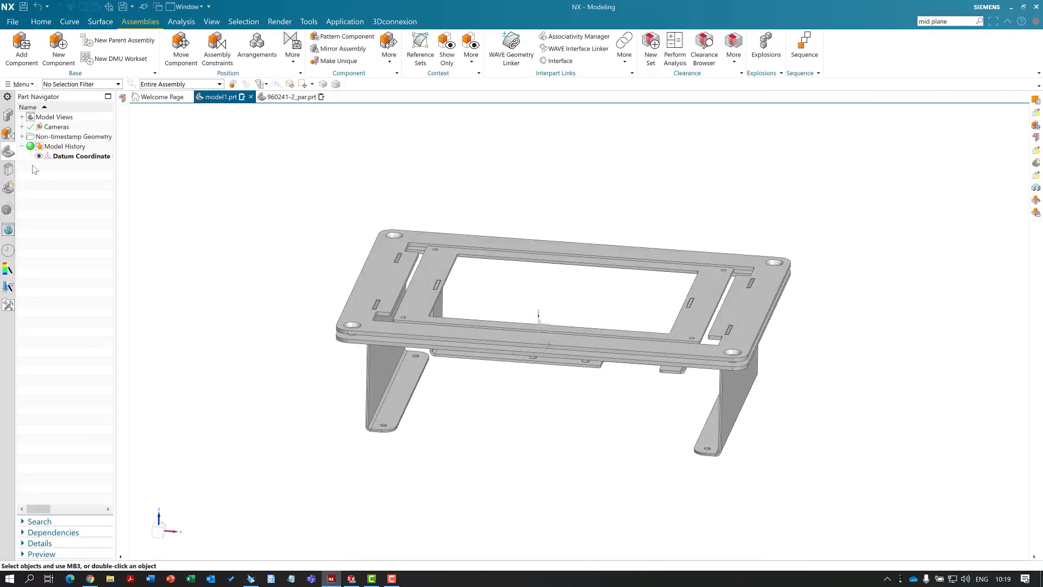
left_click(8, 132)
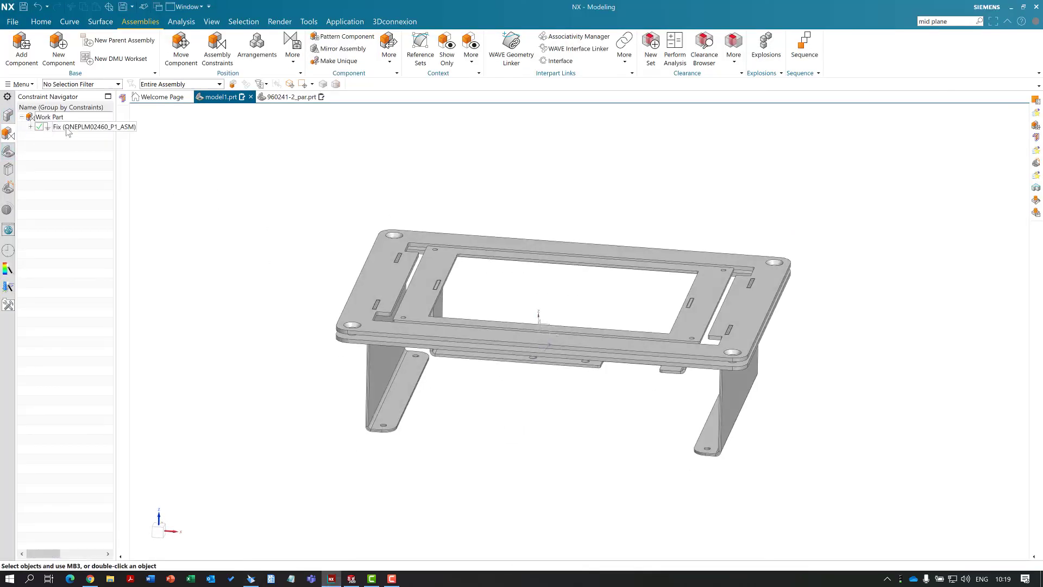
left_click(76, 146)
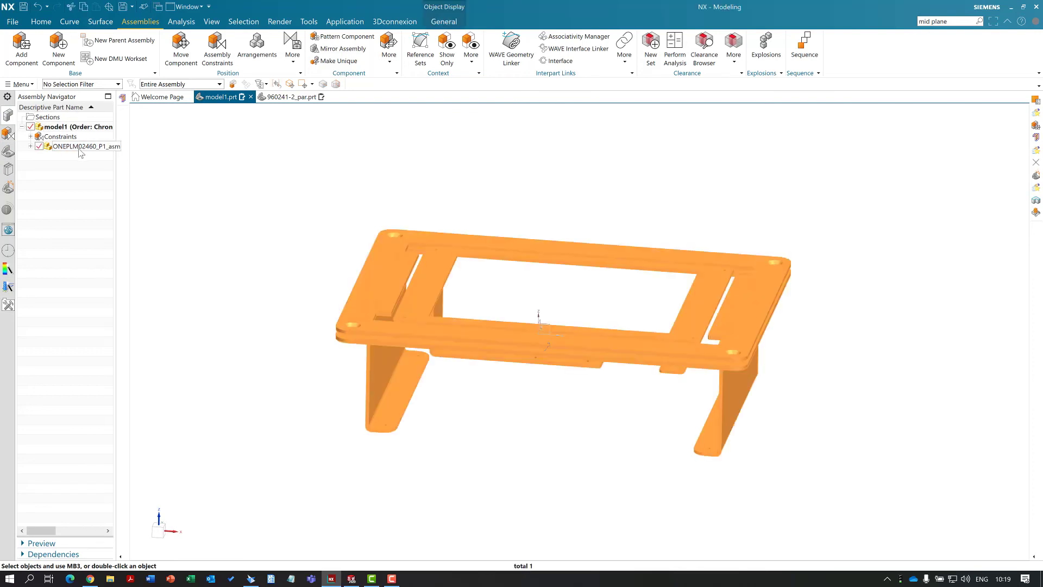
right_click(76, 146)
left_click(105, 391)
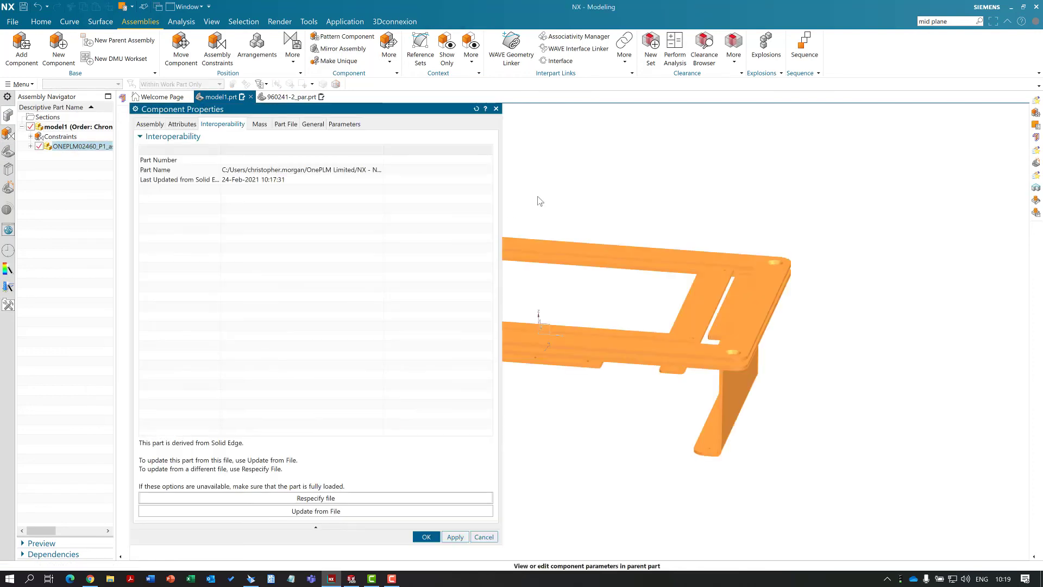
- Run Interoperability Update from File on ONEPLM02460_P1 and close the results and Properties dialogs
left_click_drag(429, 116, 316, 116)
scroll(524, 324, "down", 3)
scroll(613, 325, "up", 2)
scroll(789, 299, "up", 1)
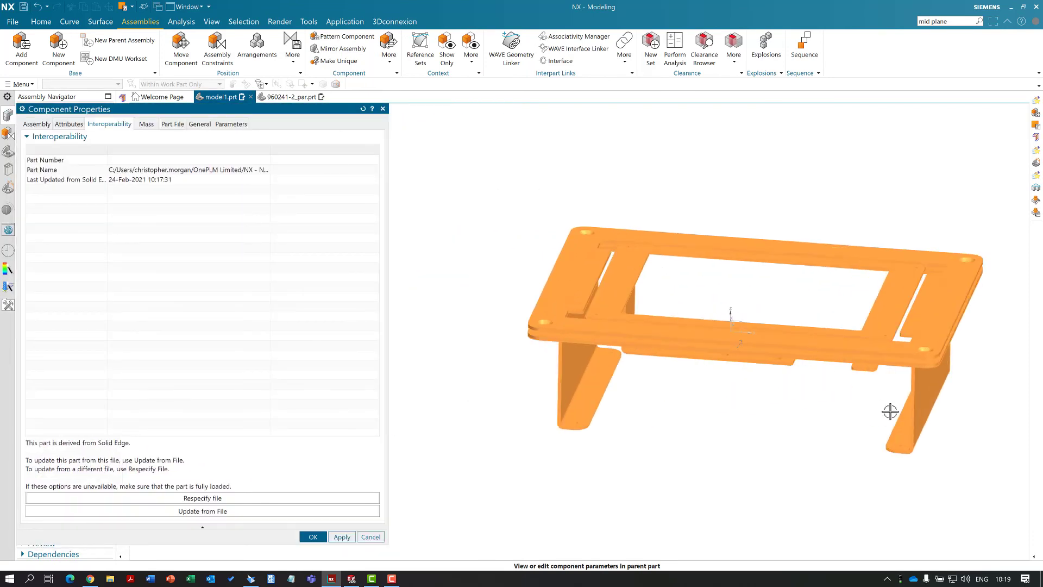
left_click(239, 517)
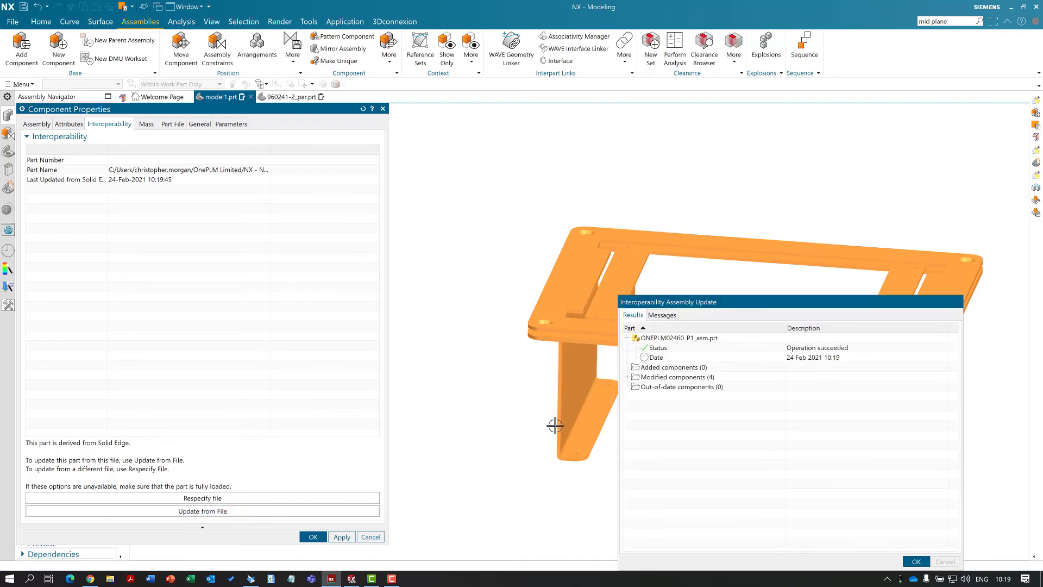
left_click(916, 561)
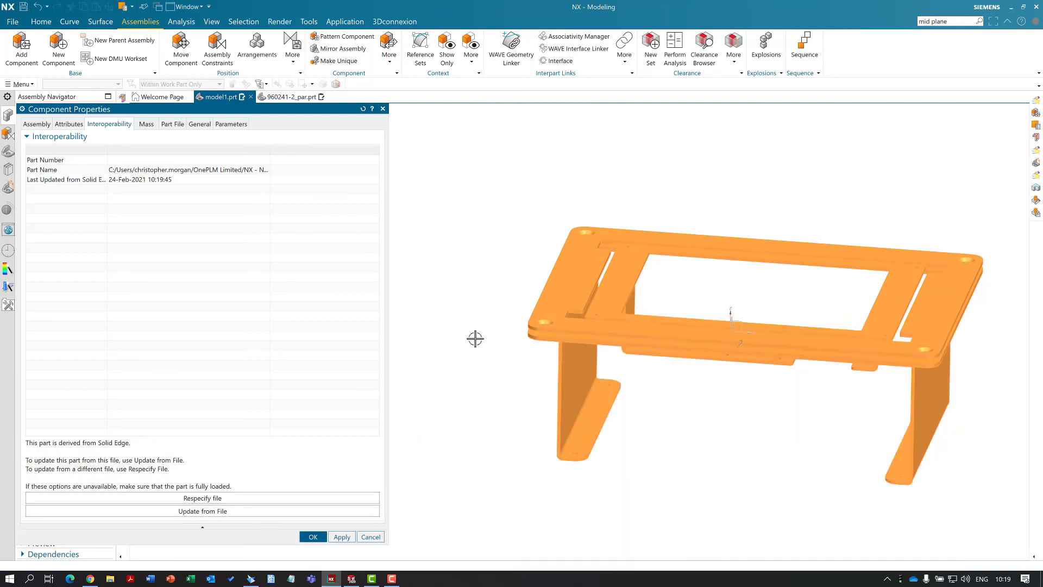
left_click(333, 508)
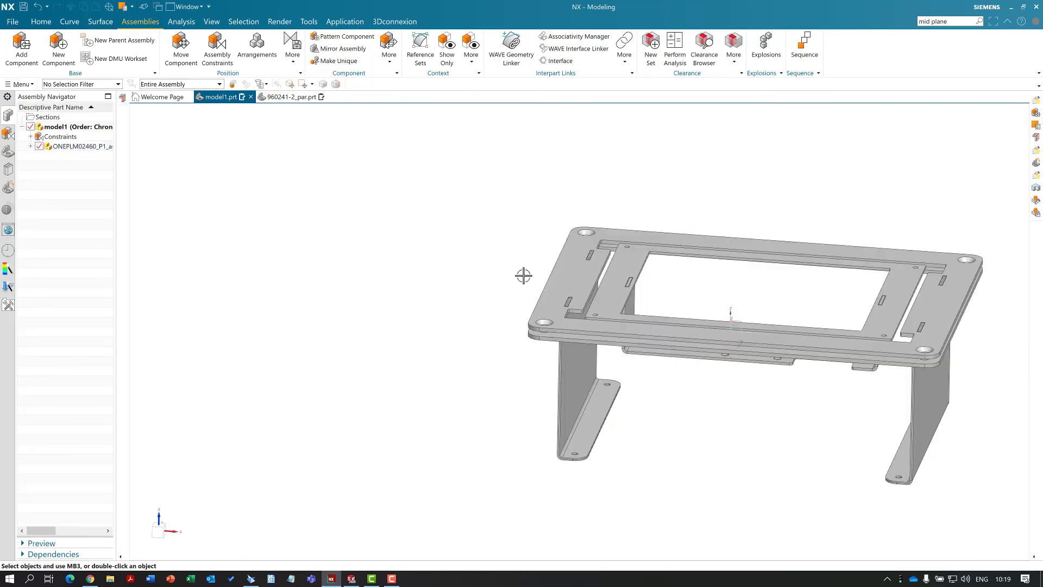
left_click(285, 98)
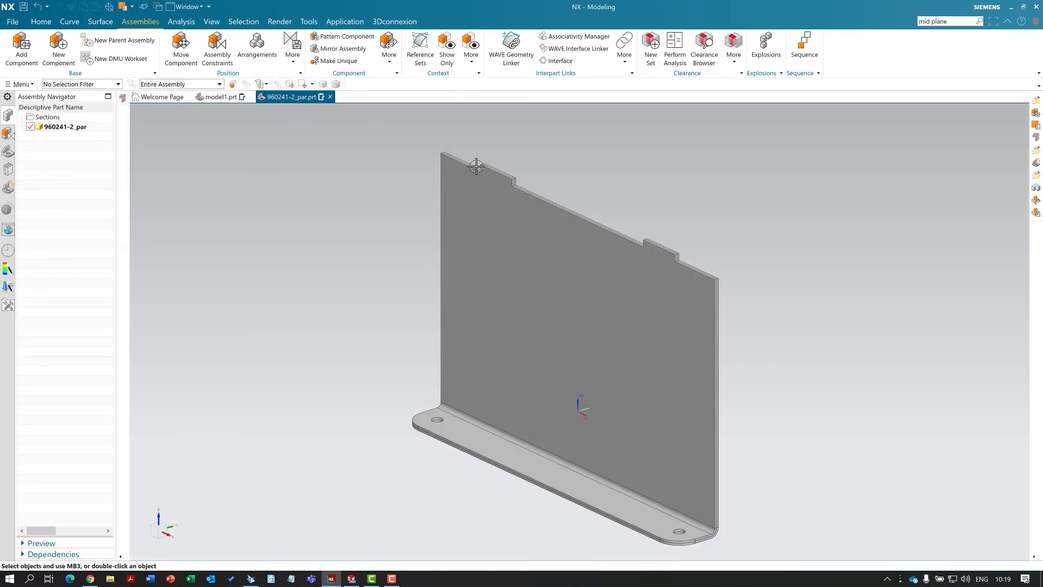
middle_click_drag(413, 306, 803, 352)
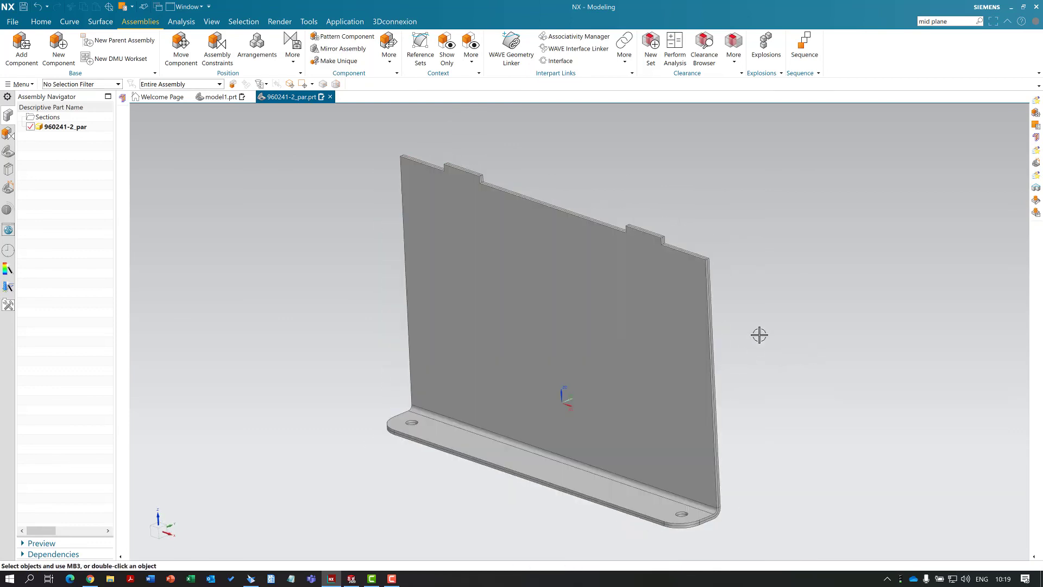
left_click(219, 96)
scroll(451, 374, "down", 2)
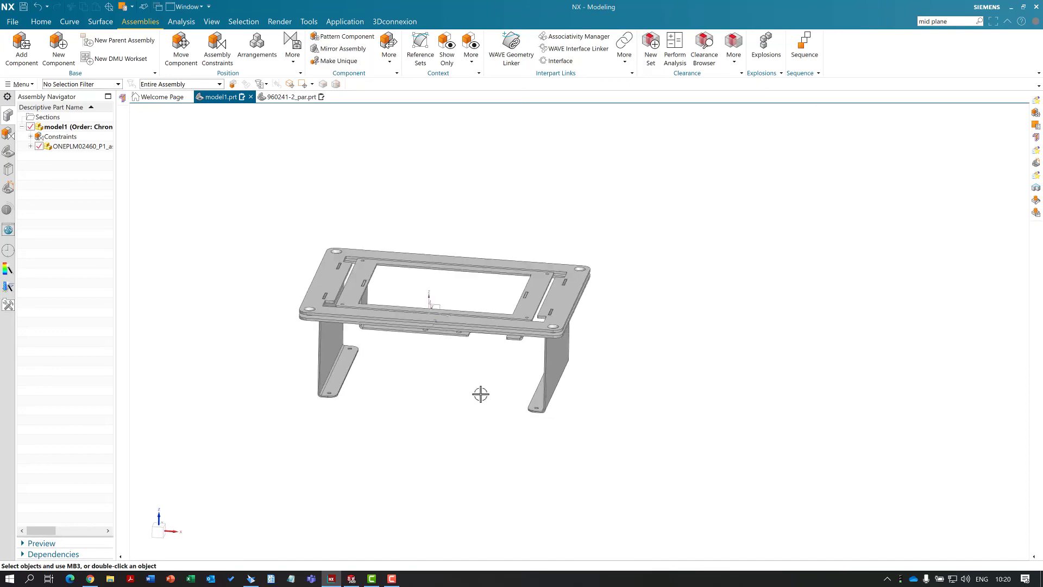
scroll(281, 291, "up", 1)
middle_click_drag(526, 278, 524, 285)
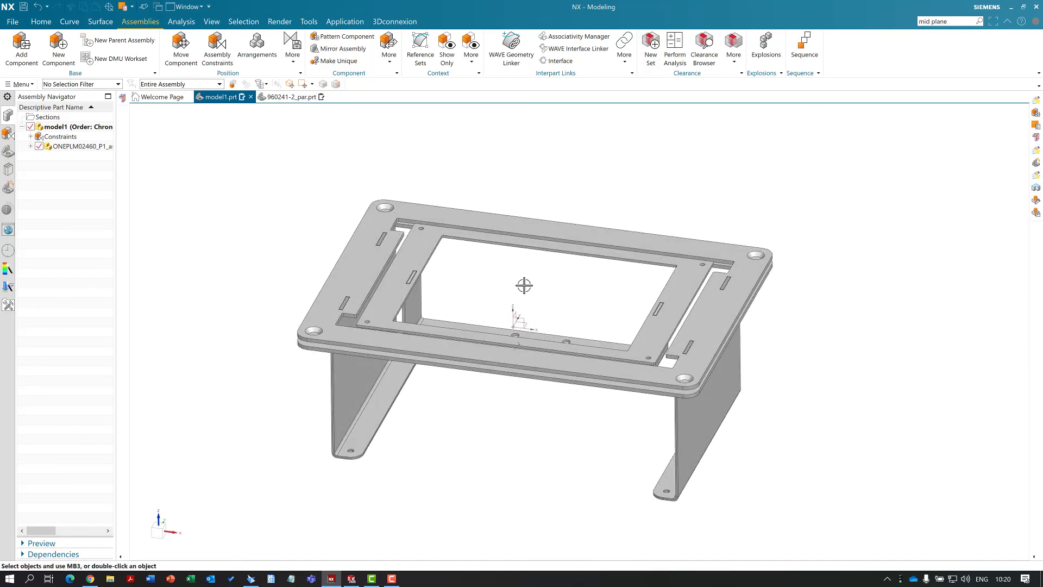